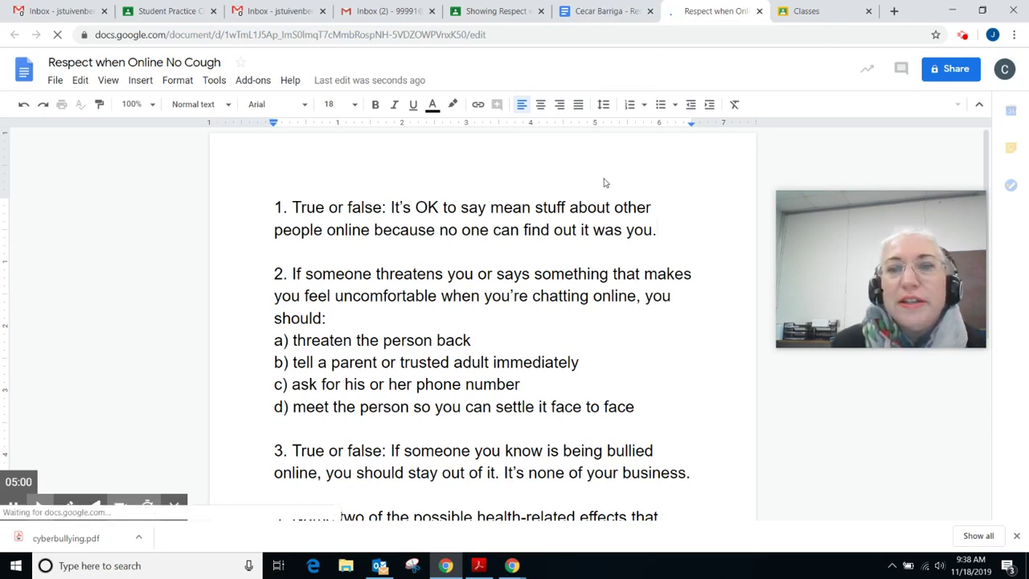
# - Check the "Showing Respect when Online" assignment in Google Classroom and return to the "Respect when Online No Cough" document
pyautogui.click(505, 13)
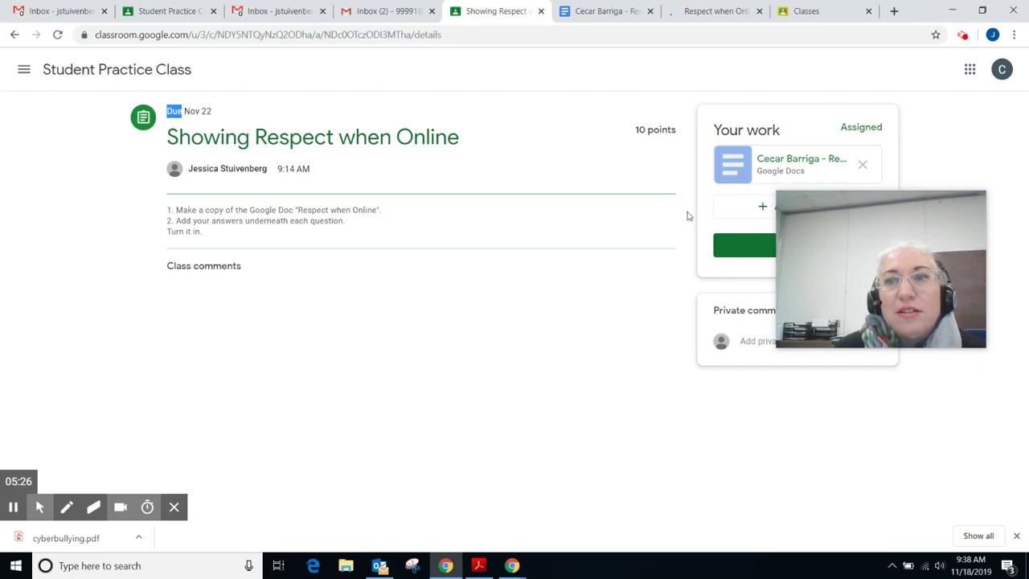
pyautogui.moveTo(859, 241)
pyautogui.moveTo(859, 241); pyautogui.dragTo(802, 415)
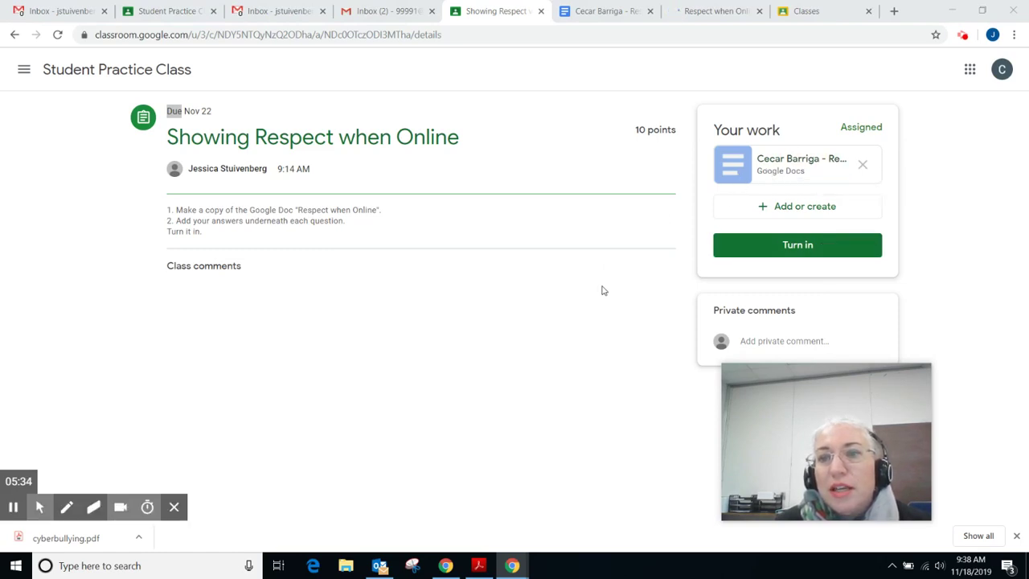
pyautogui.click(716, 15)
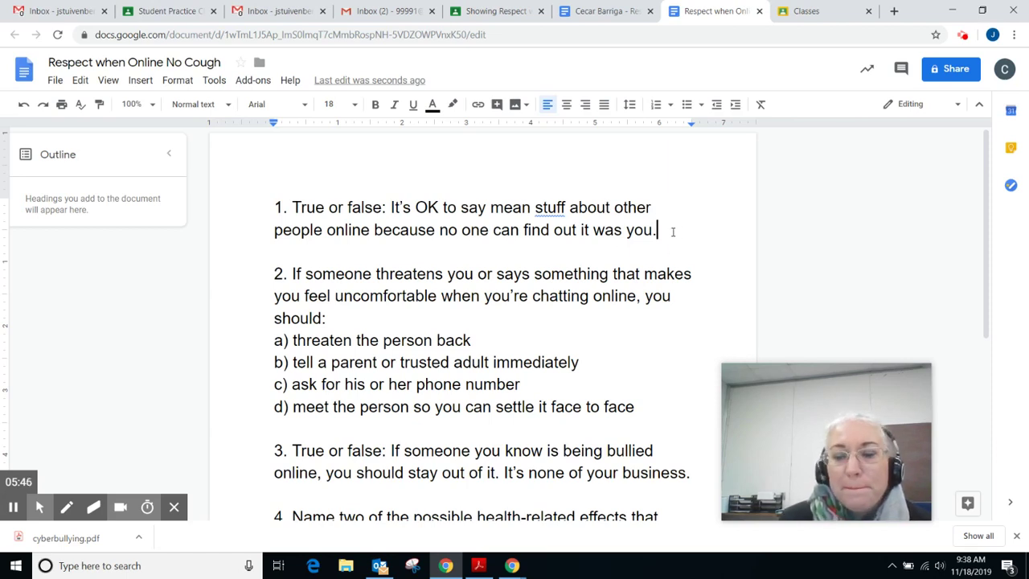
# - Add "True" and "False" on separate lines directly beneath question 1
pyautogui.press('Return')
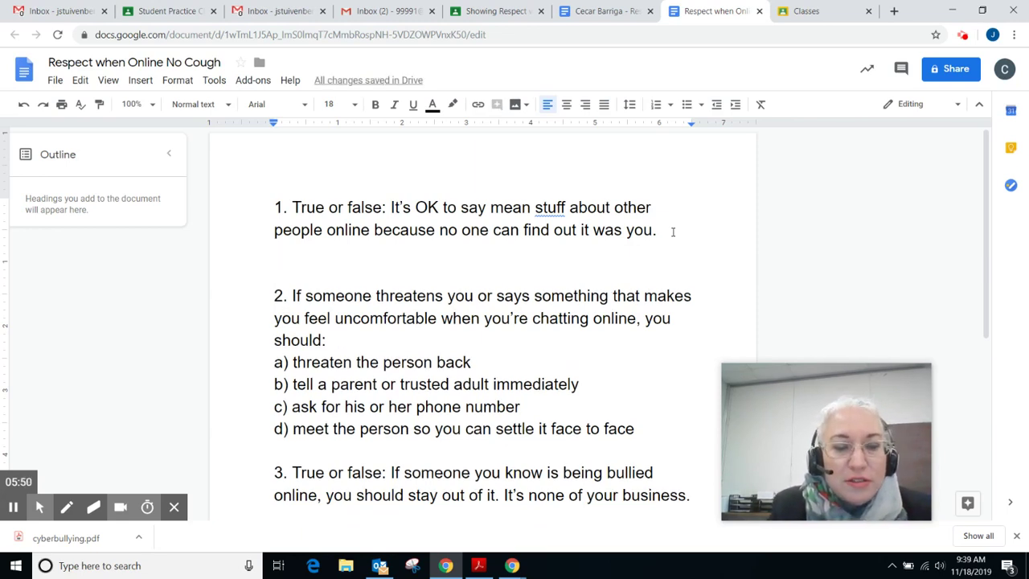
pyautogui.write('Tur')
pyautogui.press('BackSpace')
pyautogui.press('BackSpace')
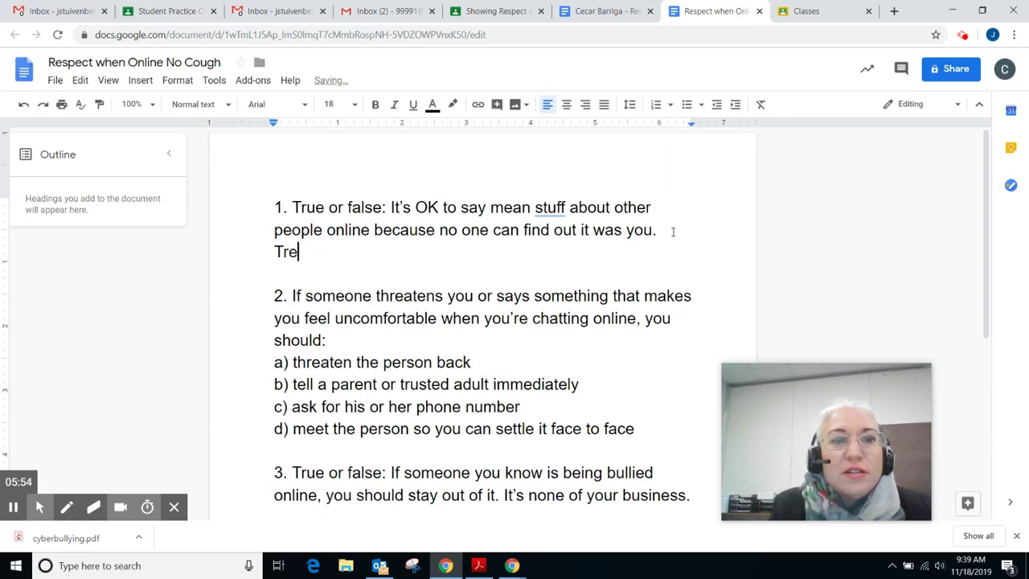
pyautogui.press('BackSpace')
pyautogui.write('ue')
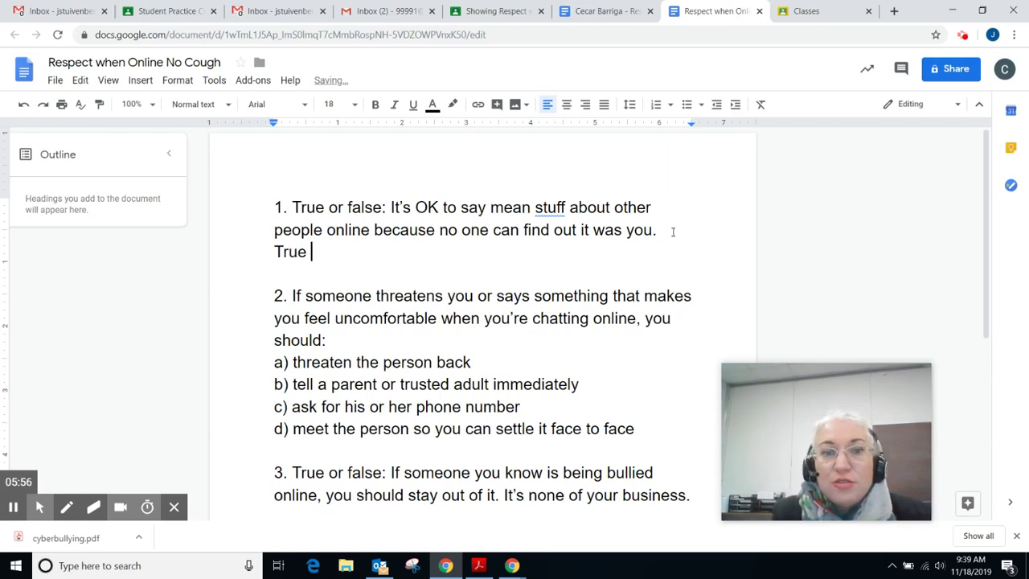
pyautogui.press('Return')
pyautogui.write('F')
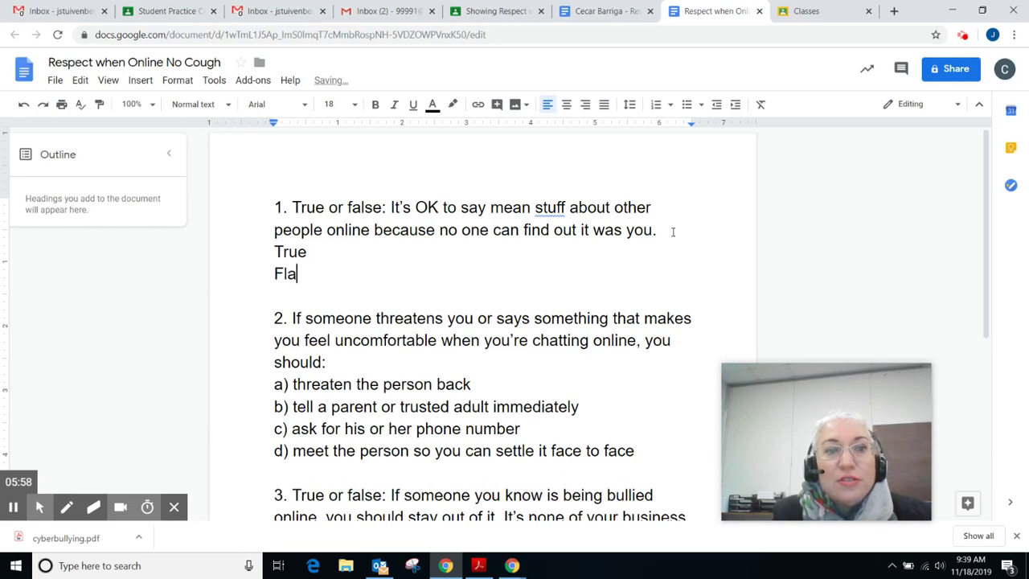
pyautogui.write('alse')
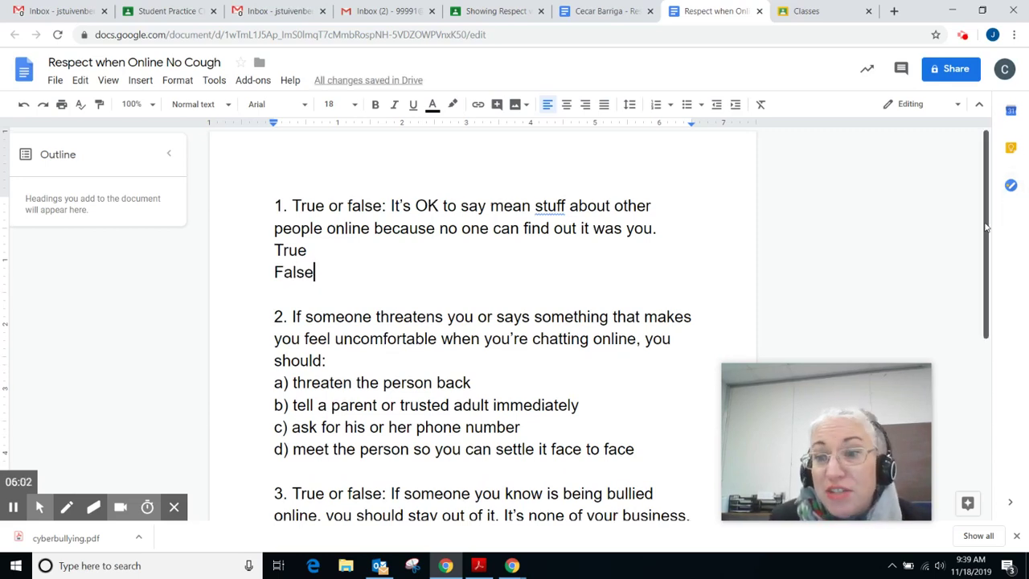
# - Add the line "I think the answer is ..." beneath option d of question 2, separated by a blank line
pyautogui.moveTo(988, 205); pyautogui.dragTo(986, 255)
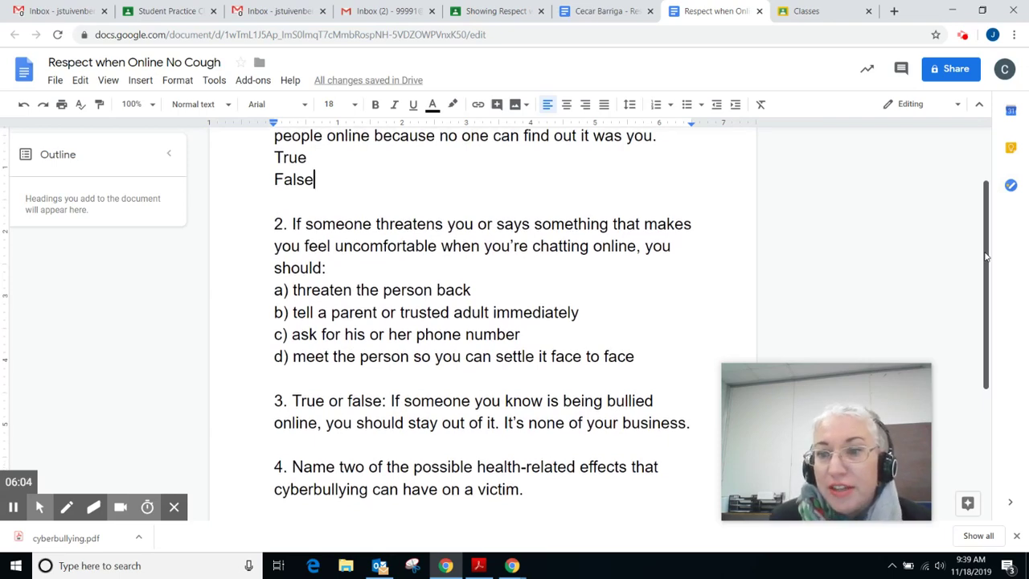
pyautogui.scroll(-1, 612, 253)
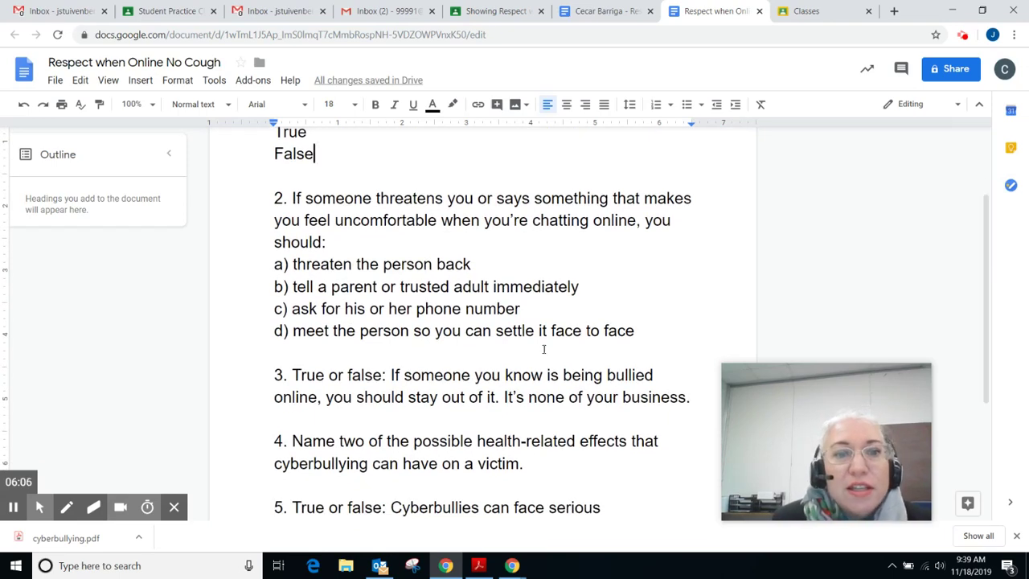
pyautogui.click(667, 325)
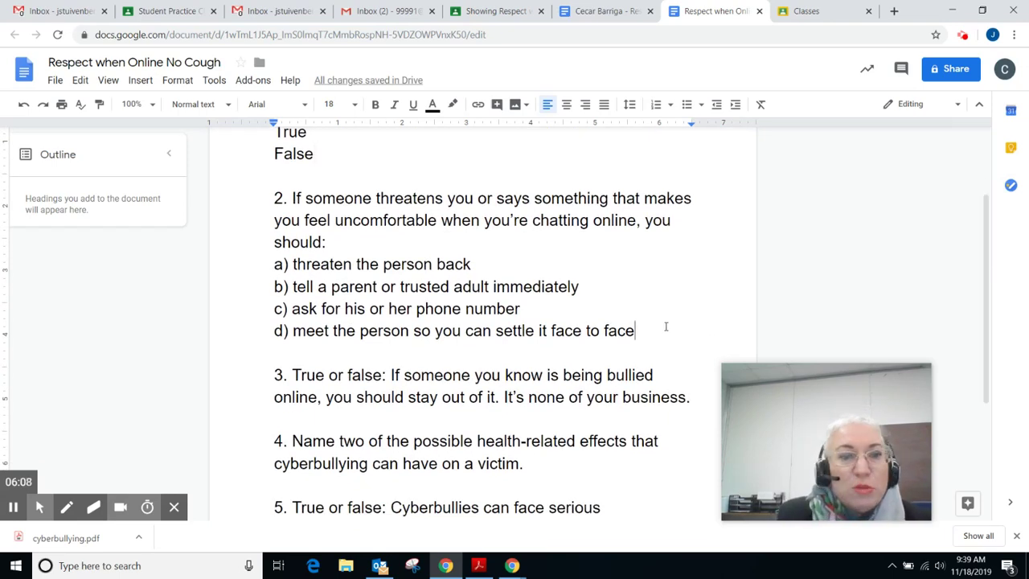
pyautogui.press('Return')
pyautogui.press('Return')
pyautogui.write('I ')
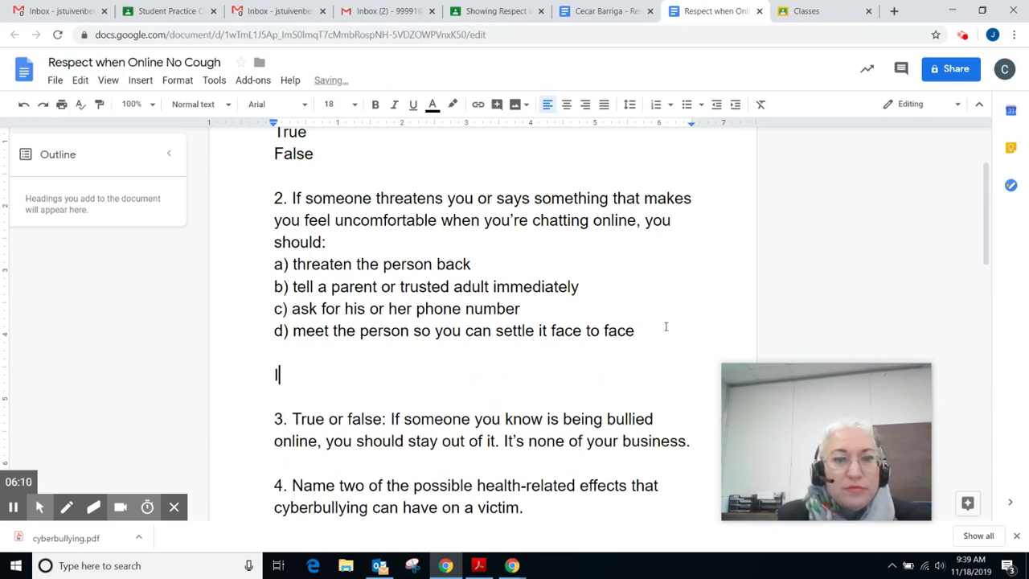
pyautogui.write('thin')
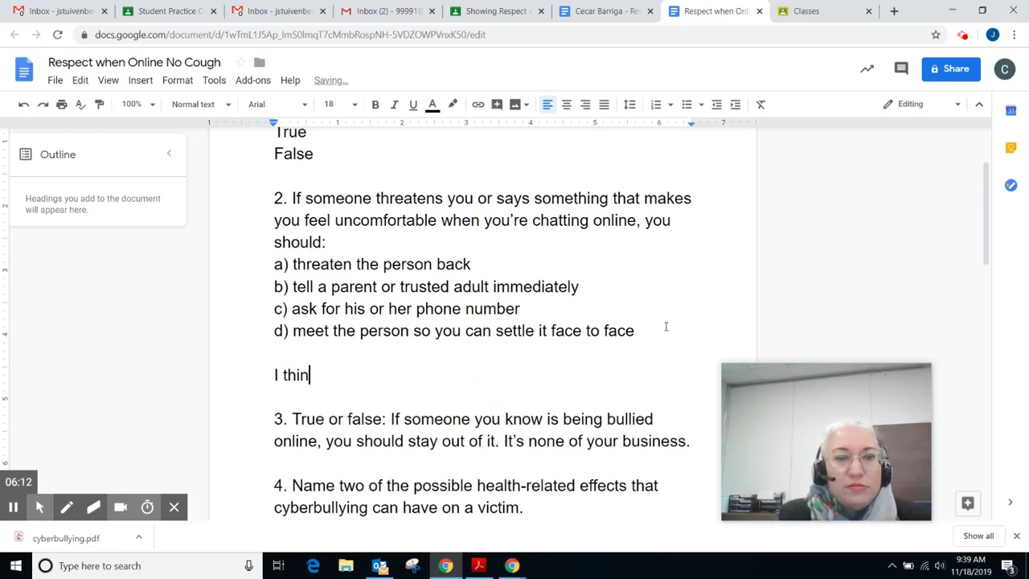
pyautogui.write('k the answer is ...')
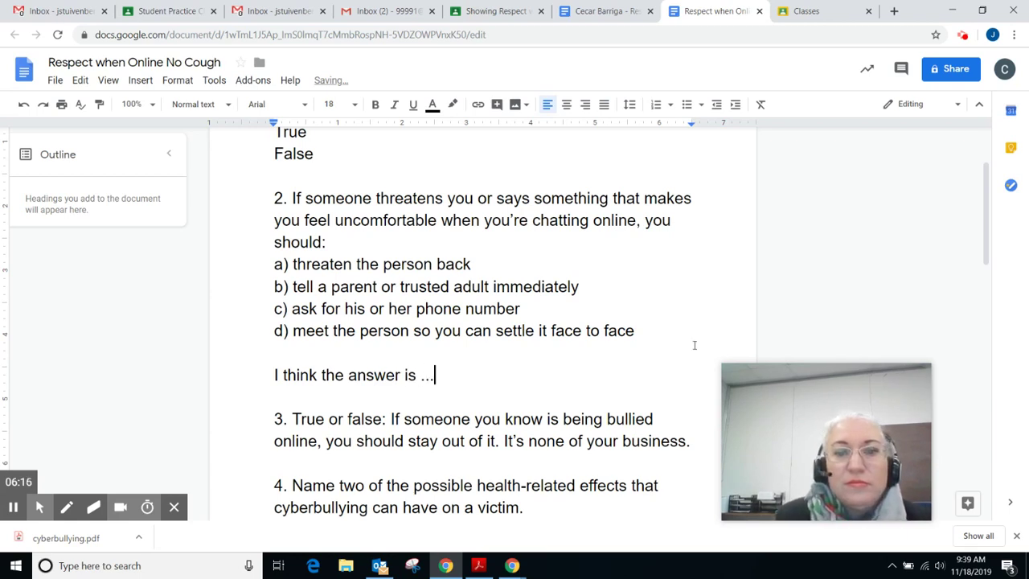
# - Add answer lines numbered "1." and "2." beneath question 4, followed by an extra blank line
pyautogui.click(688, 442)
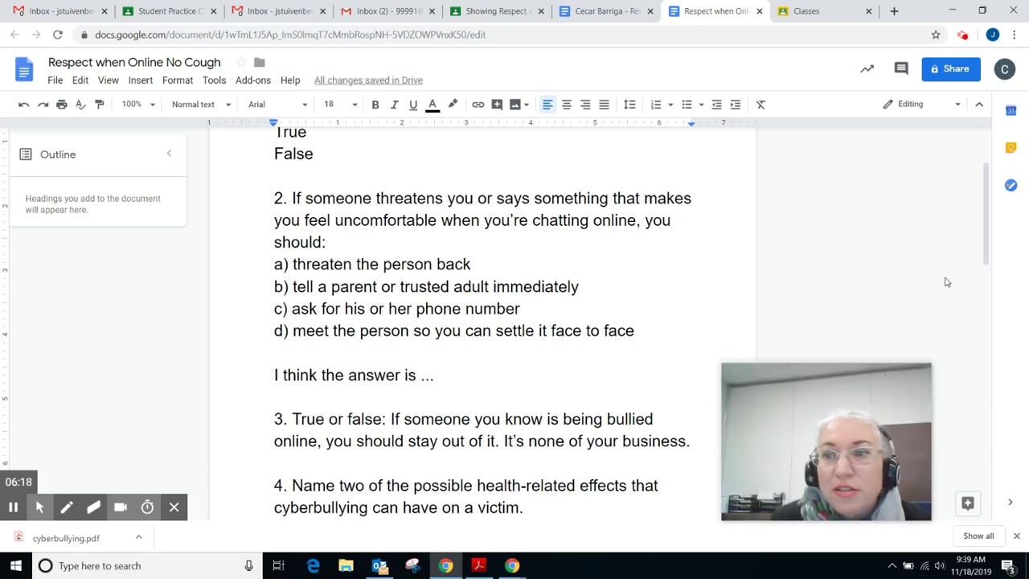
pyautogui.moveTo(969, 215); pyautogui.dragTo(968, 323)
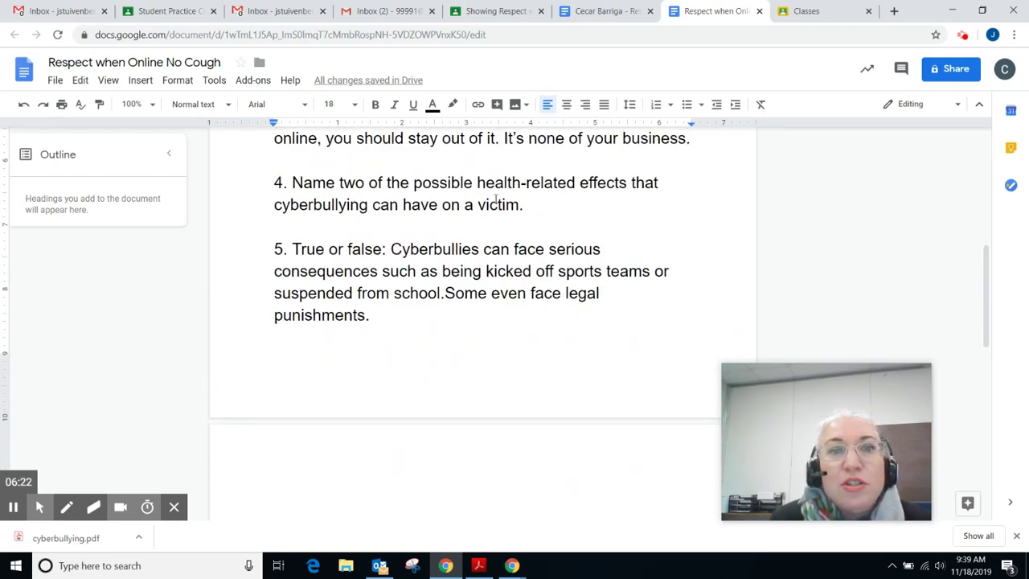
pyautogui.click(561, 211)
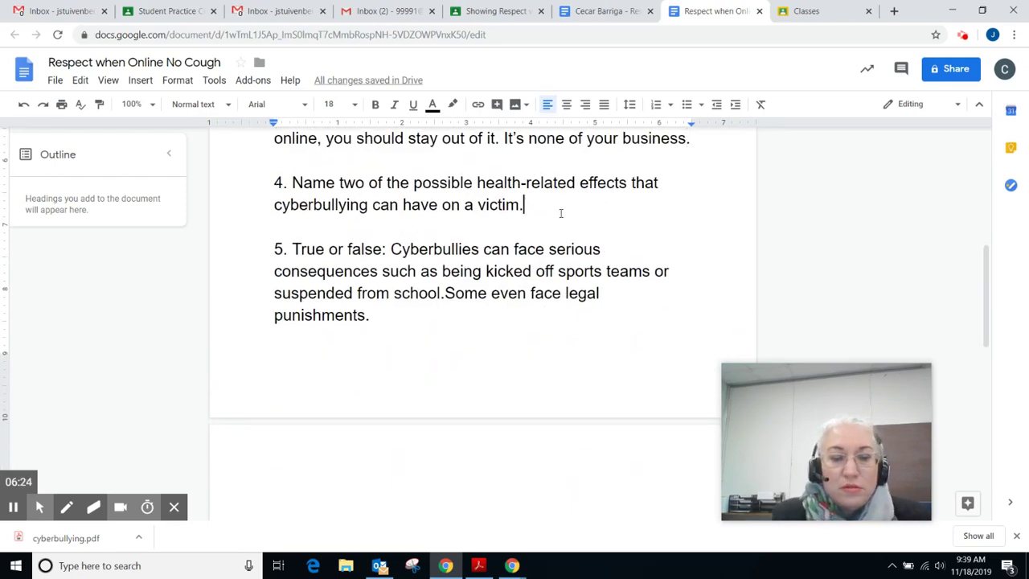
pyautogui.press('Return')
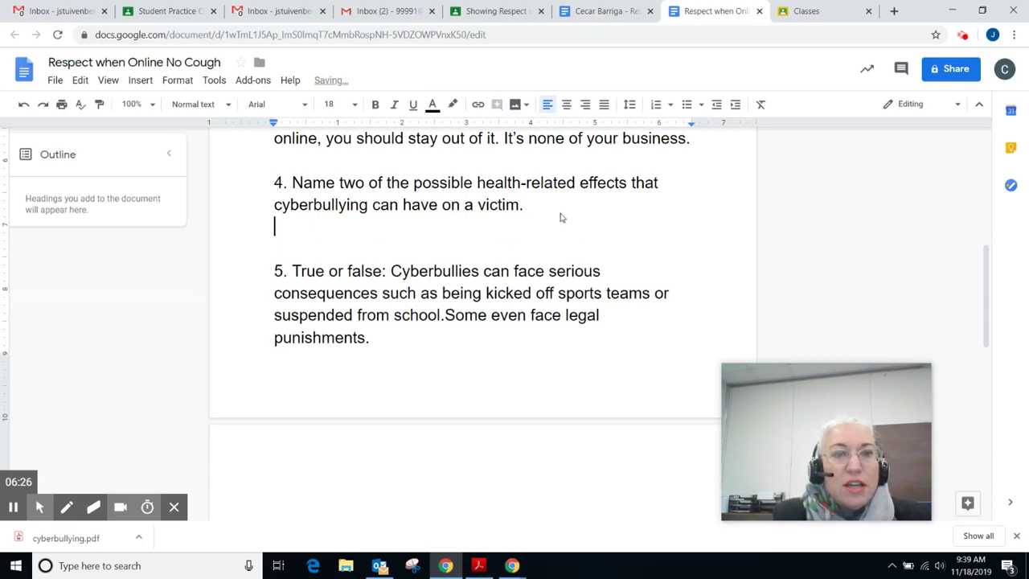
pyautogui.press('F1')
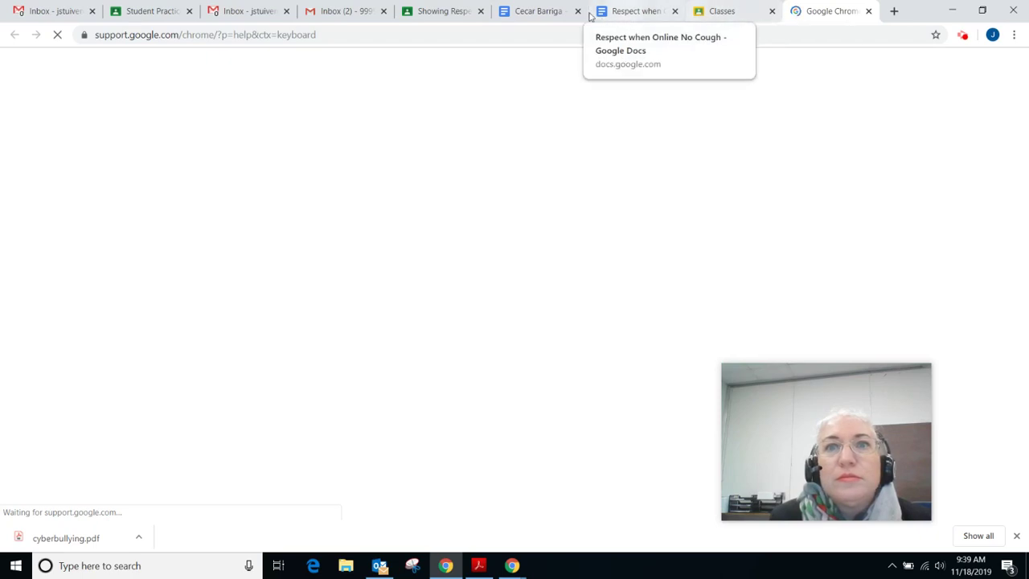
pyautogui.click(616, 16)
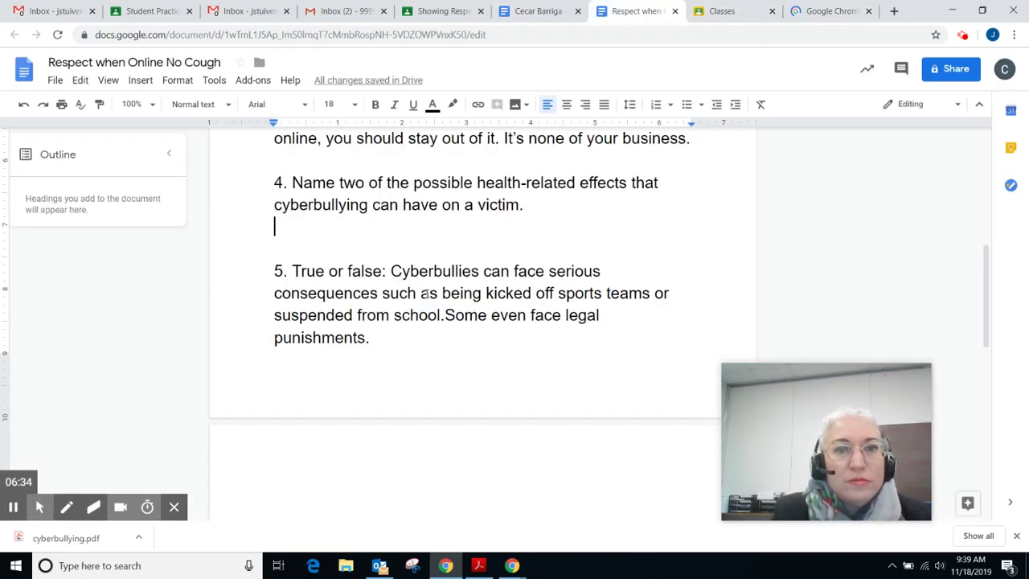
pyautogui.write('1.')
pyautogui.press('BackSpace')
pyautogui.press('BackSpace')
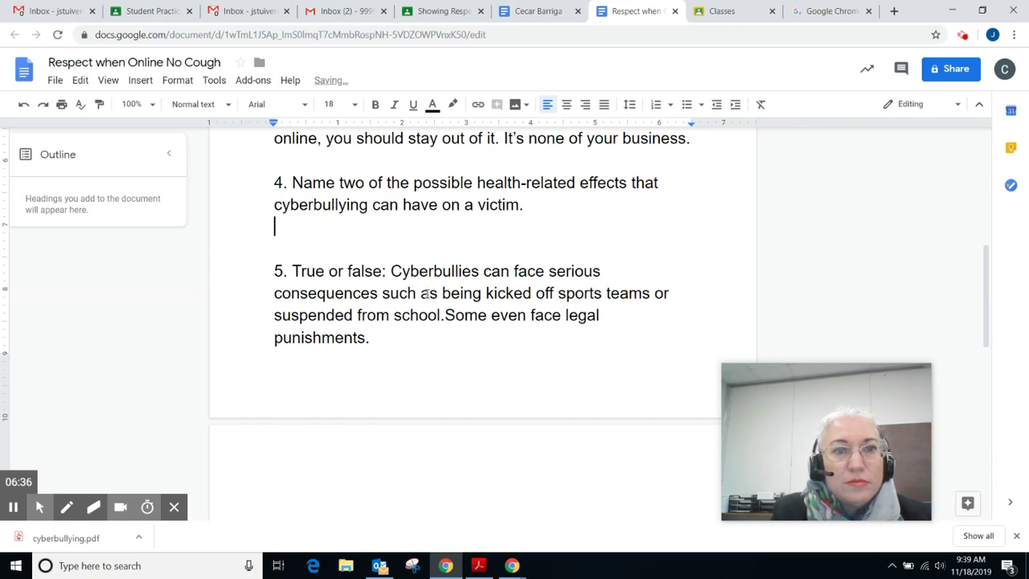
pyautogui.write('1')
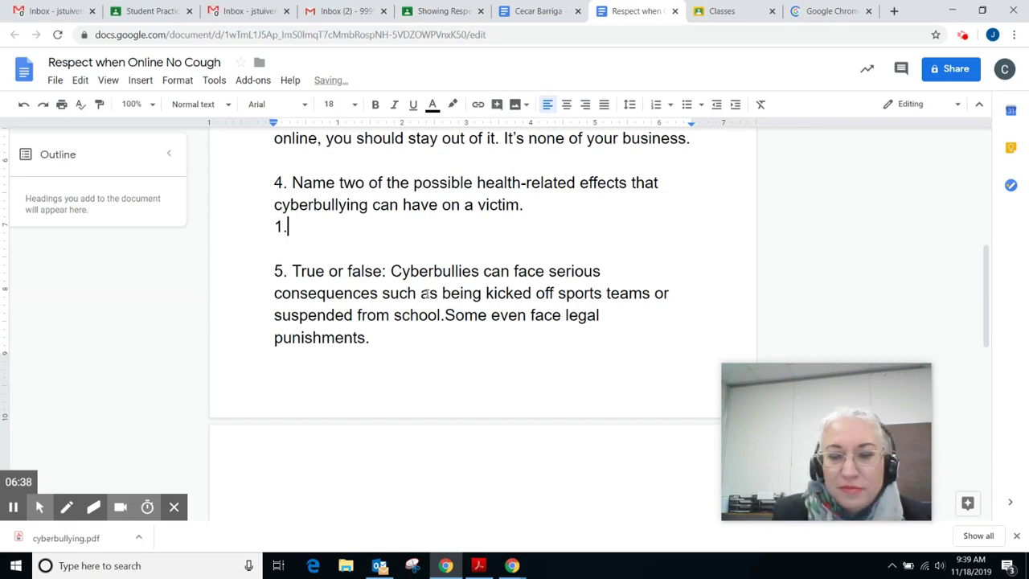
pyautogui.write('.')
pyautogui.press('Return')
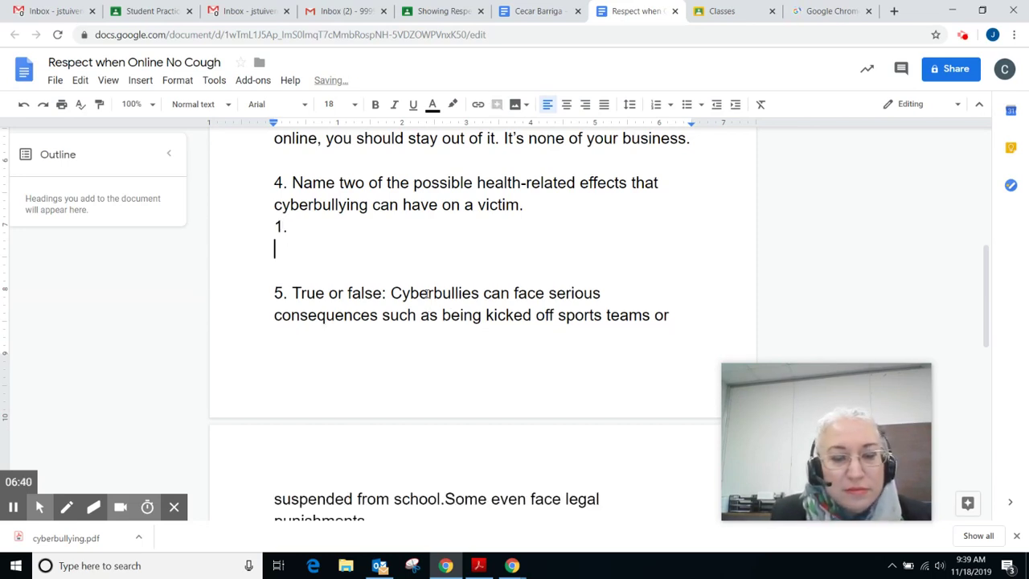
pyautogui.write('2.')
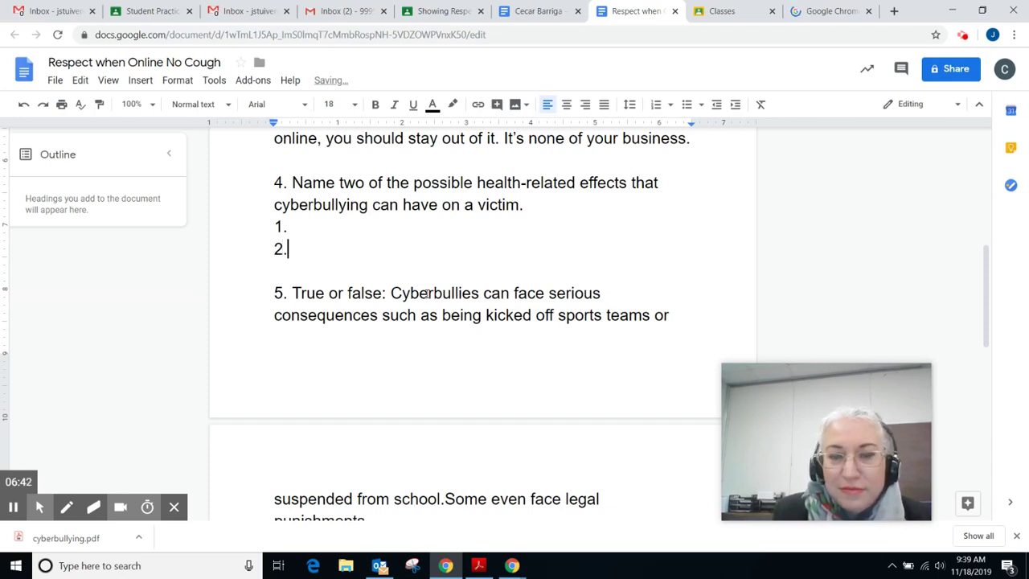
pyautogui.press('Return')
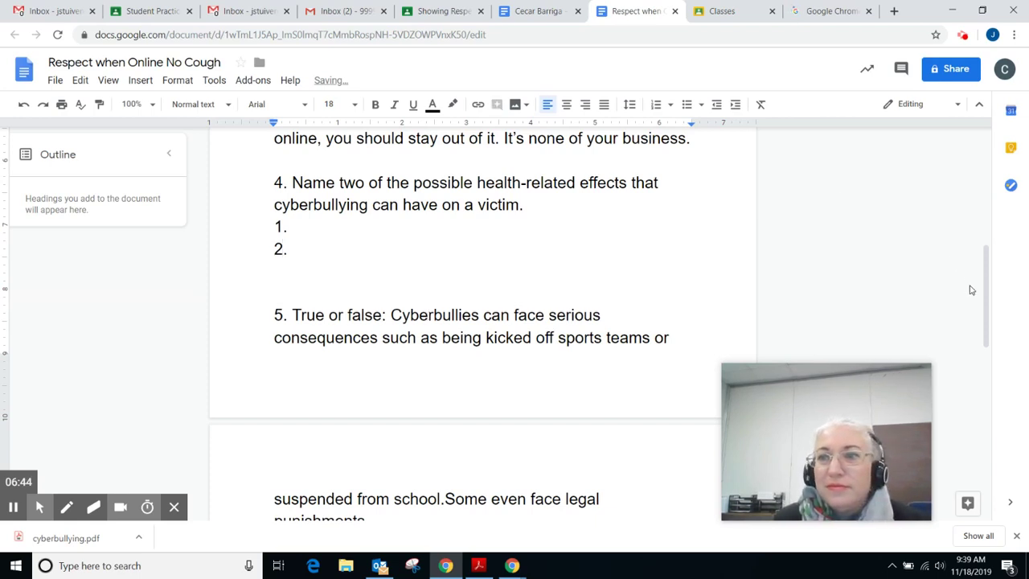
# - Switch to the "Showing Respect when Online" assignment in Google Classroom and remove the attached Google Doc from the student's work
pyautogui.moveTo(988, 295); pyautogui.dragTo(988, 117)
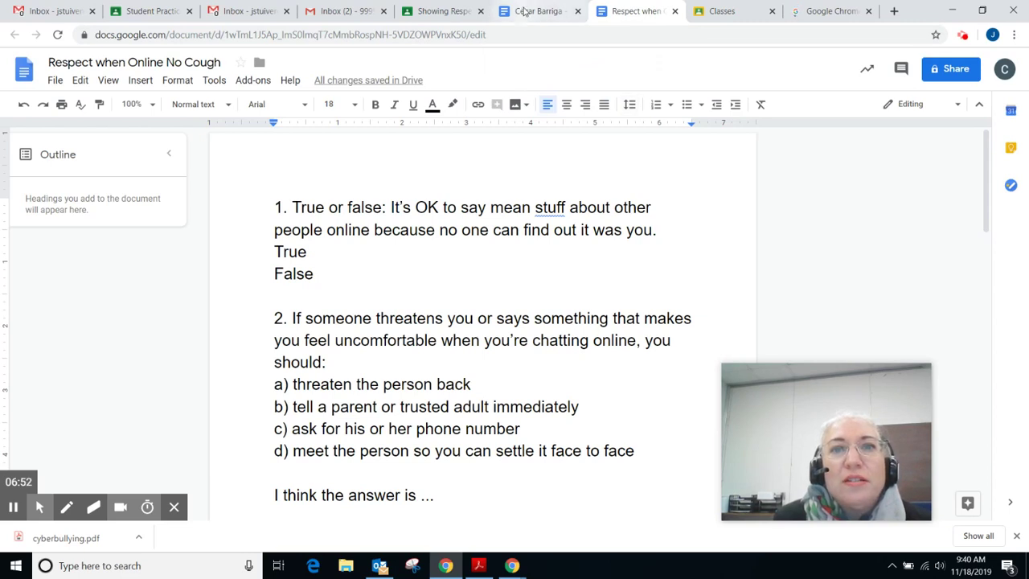
pyautogui.click(442, 11)
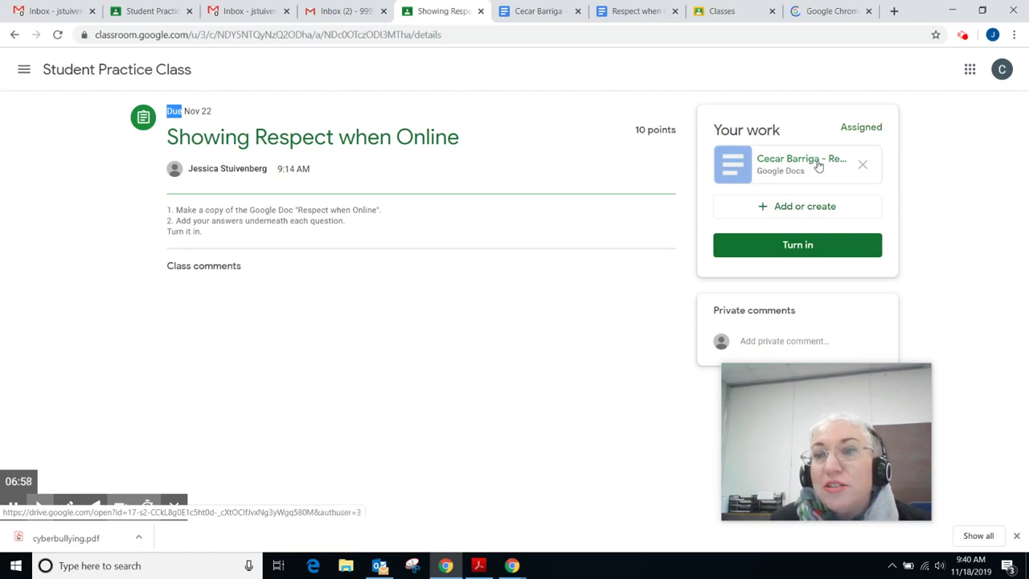
pyautogui.click(861, 165)
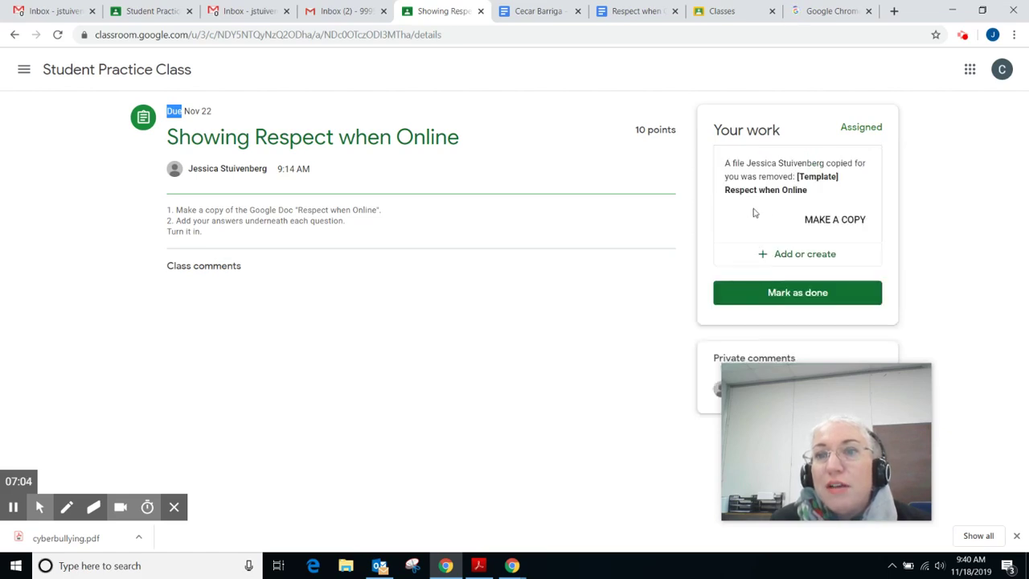
# - Open the Google Drive file picker for the assignment's attachment and enter "Showing Respect" as the search text for My Drive
pyautogui.click(800, 253)
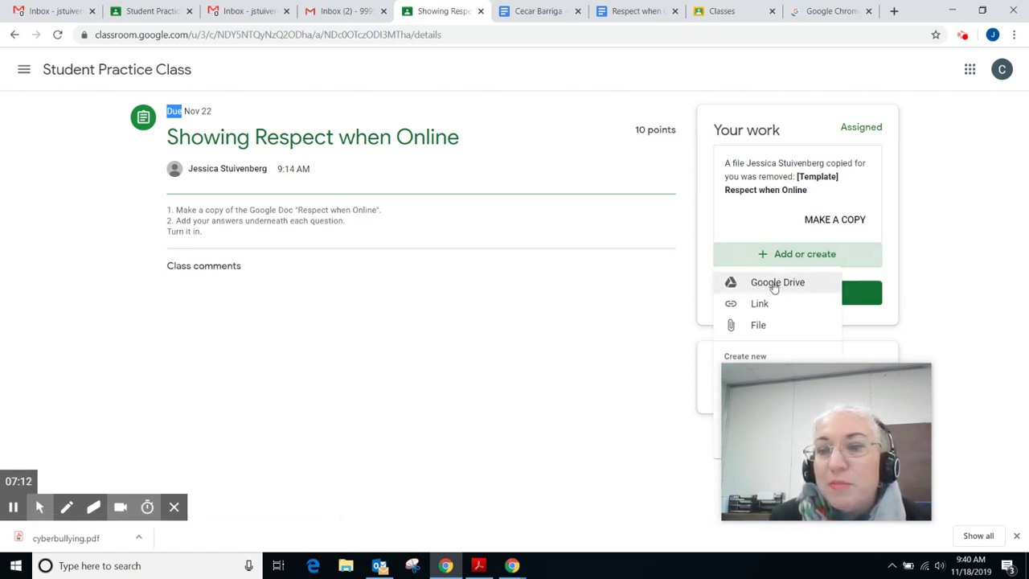
pyautogui.click(773, 285)
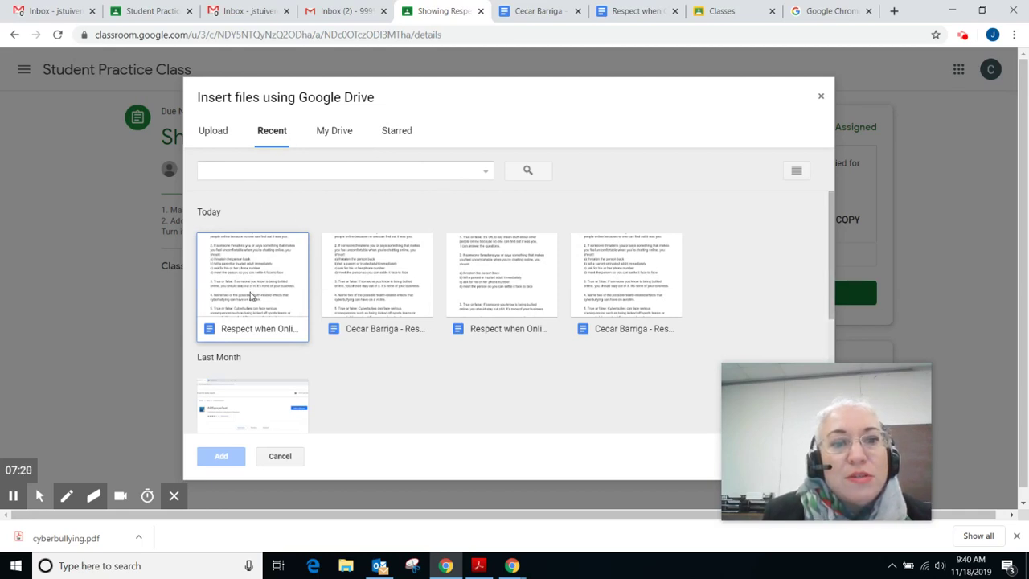
pyautogui.click(341, 135)
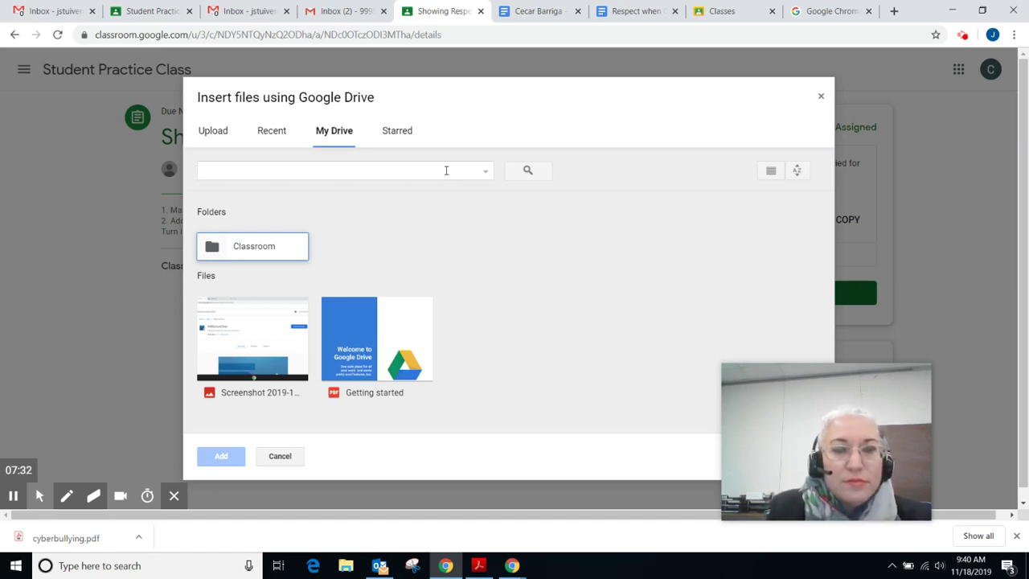
pyautogui.click(446, 171)
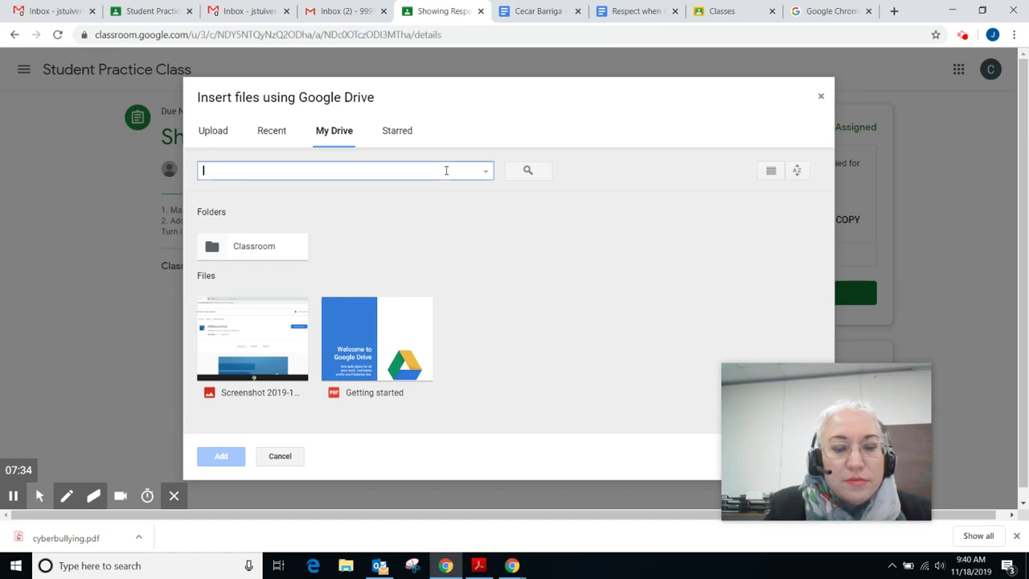
pyautogui.write('Showing ')
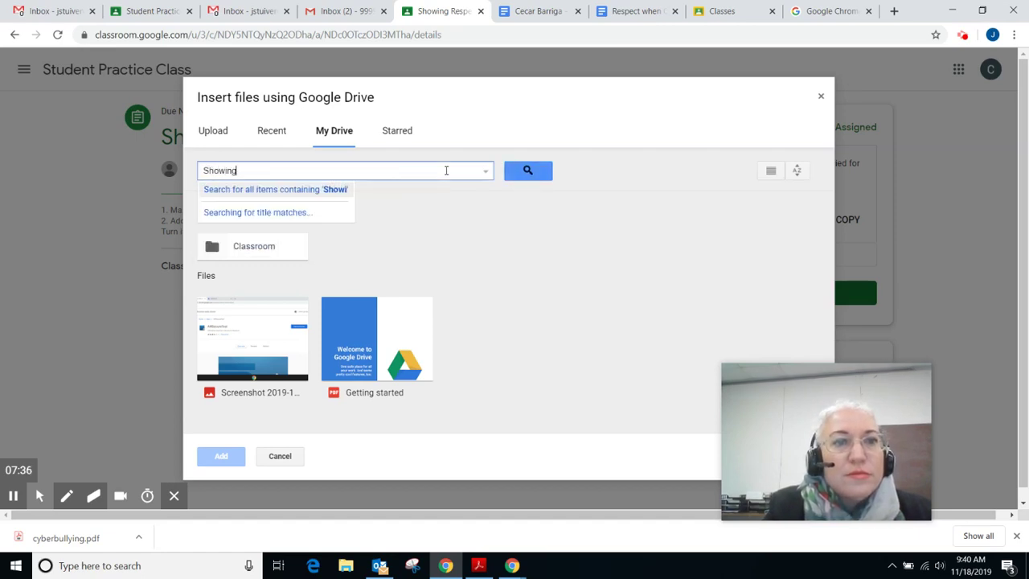
pyautogui.write('Resp')
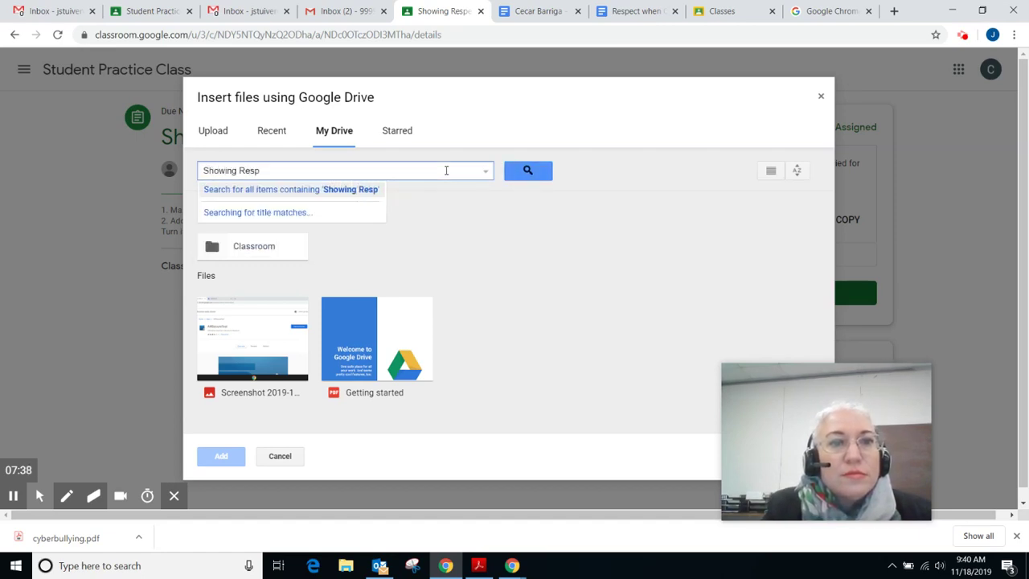
pyautogui.write('ect')
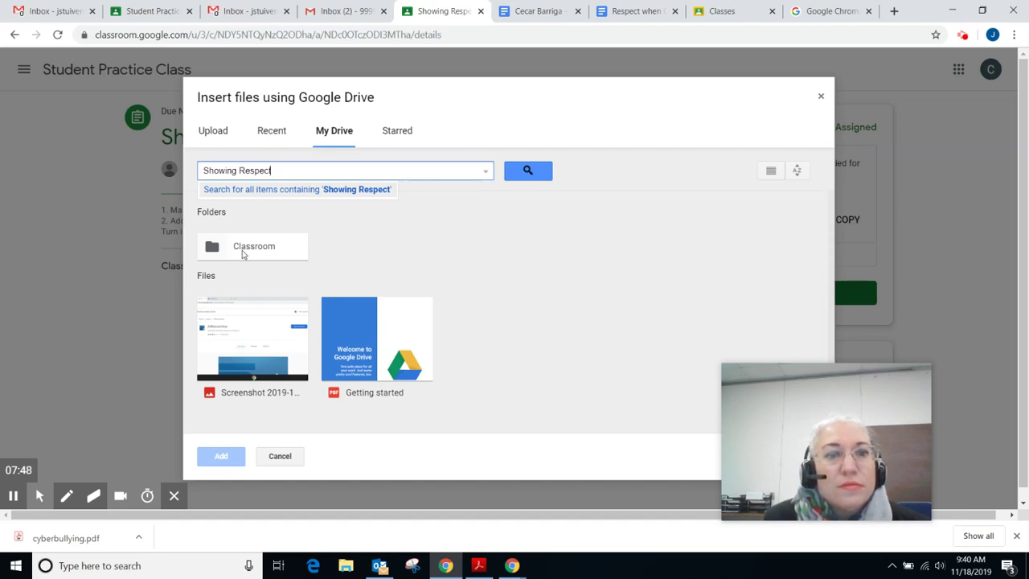
# - Browse the Student Practice Class folder inside the Classroom folder, and close the file picker without attaching anything
pyautogui.doubleClick(241, 254)
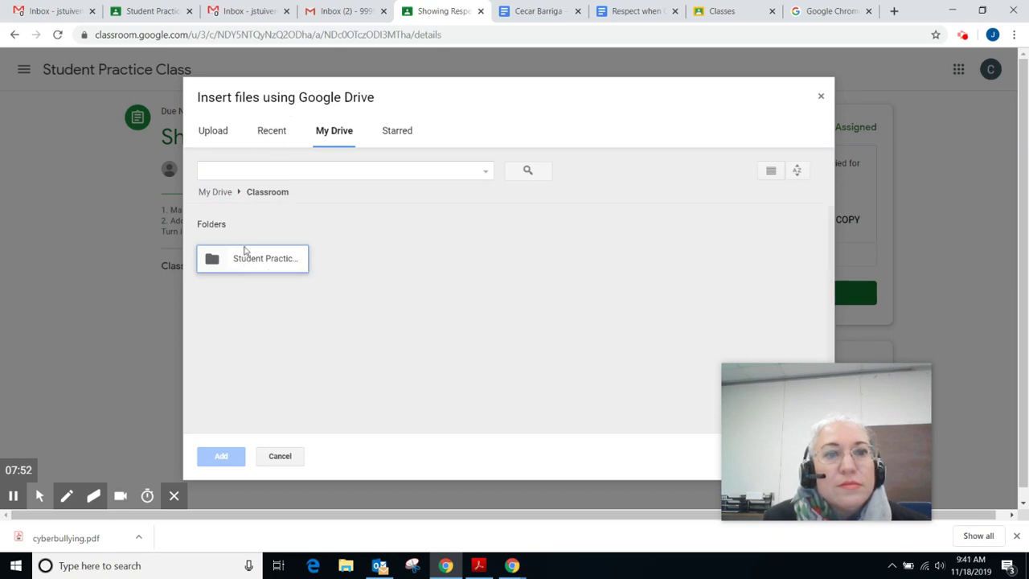
pyautogui.doubleClick(244, 266)
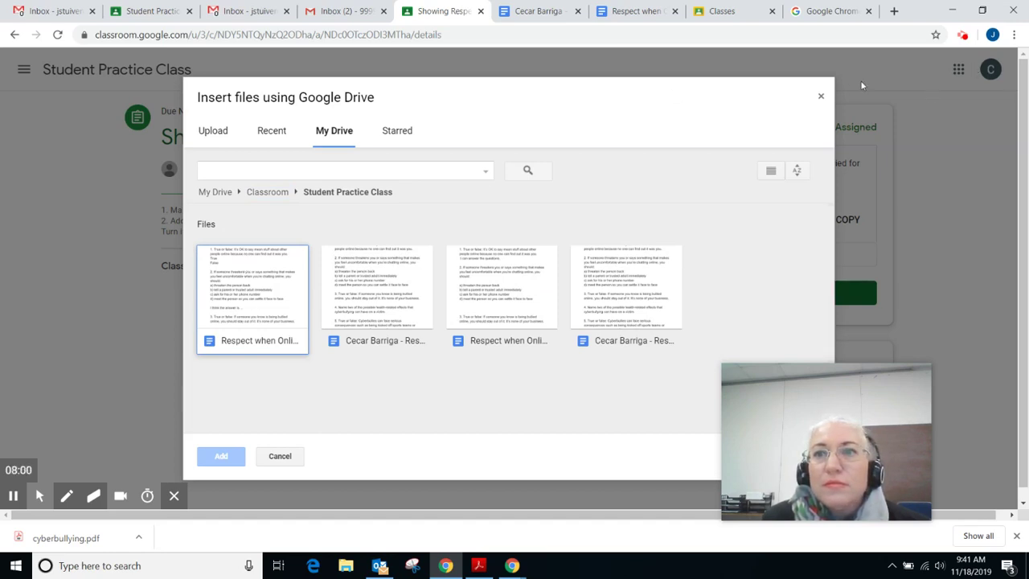
pyautogui.click(820, 96)
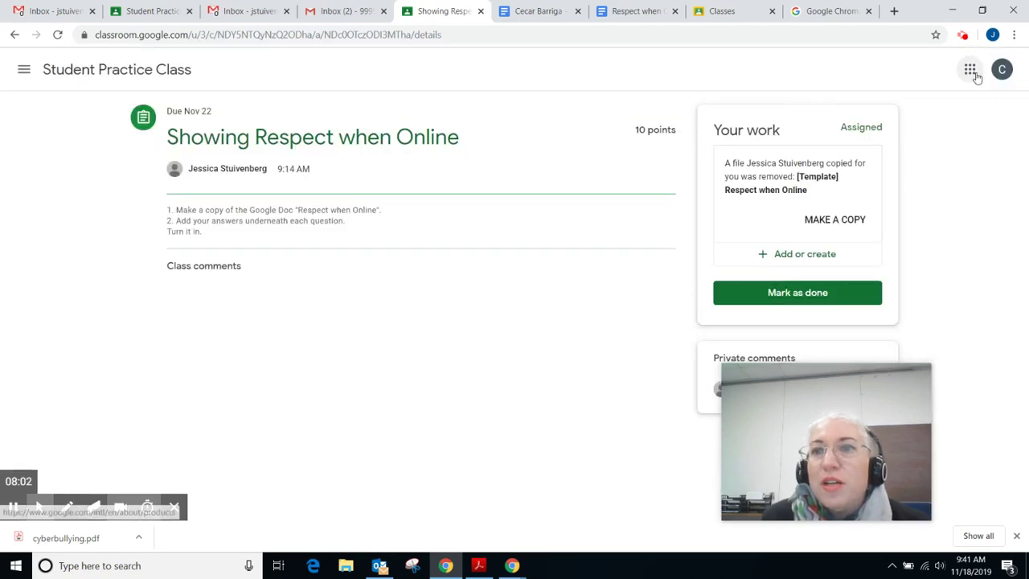
# - Switch to Google Drive, dismiss the welcome message and open the document "Respect when Online No Cough" from My Drive
pyautogui.click(970, 70)
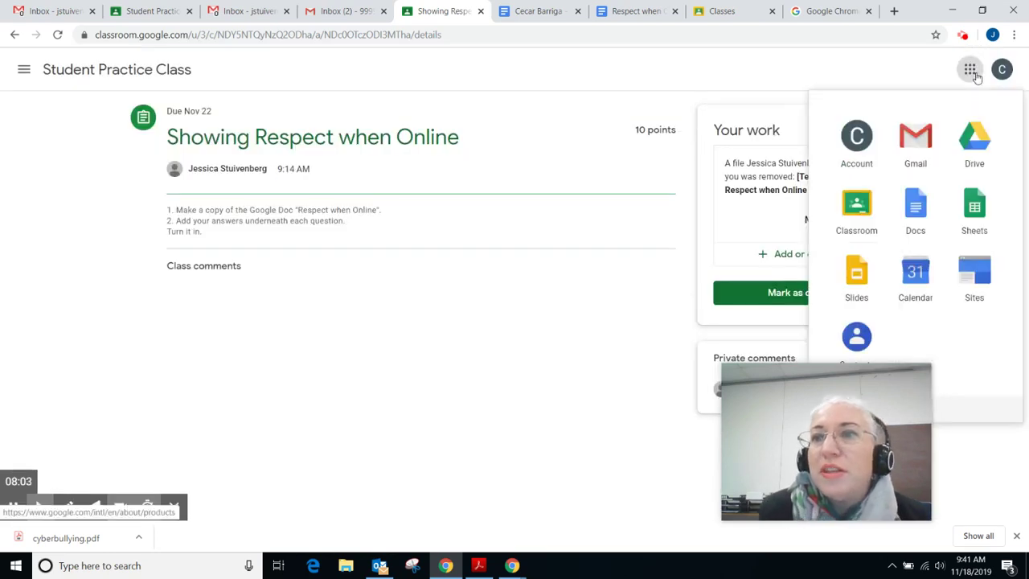
pyautogui.click(975, 144)
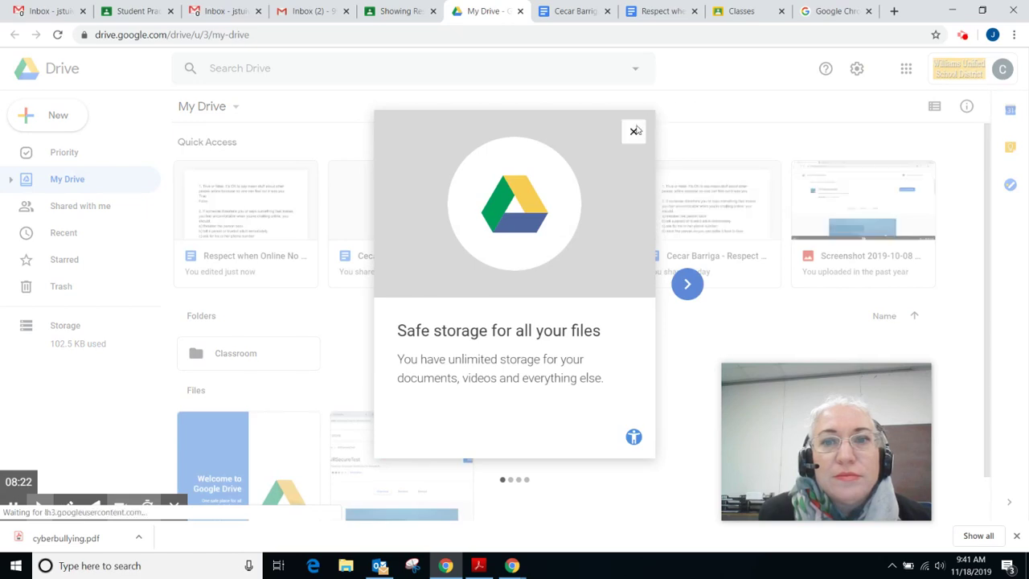
pyautogui.click(633, 132)
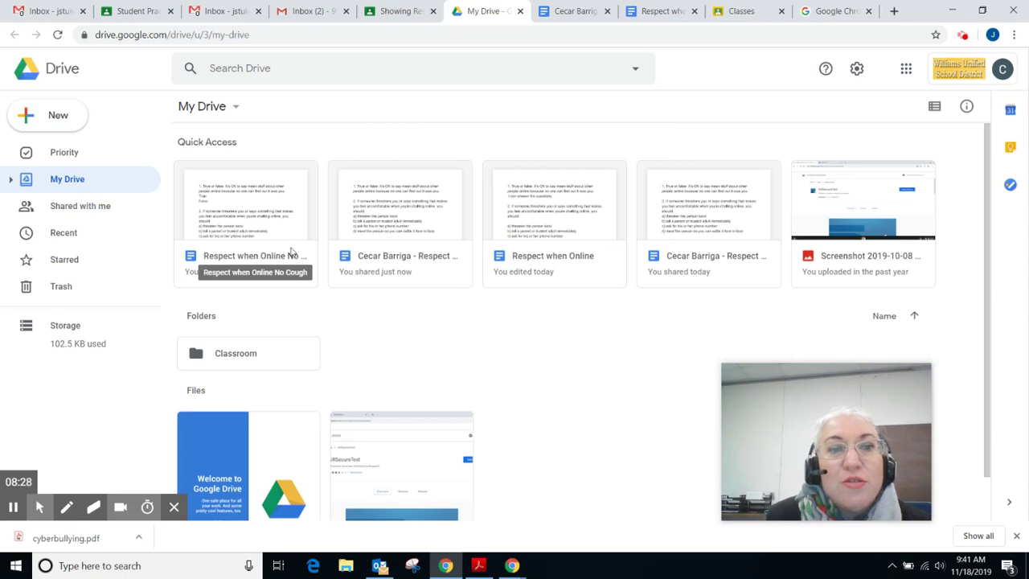
pyautogui.click(267, 204)
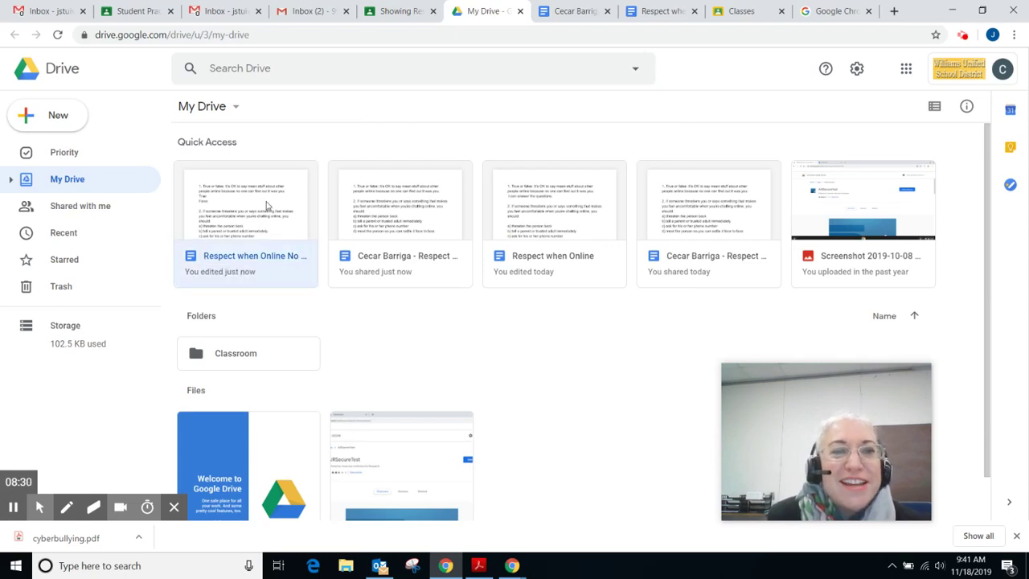
pyautogui.doubleClick(267, 205)
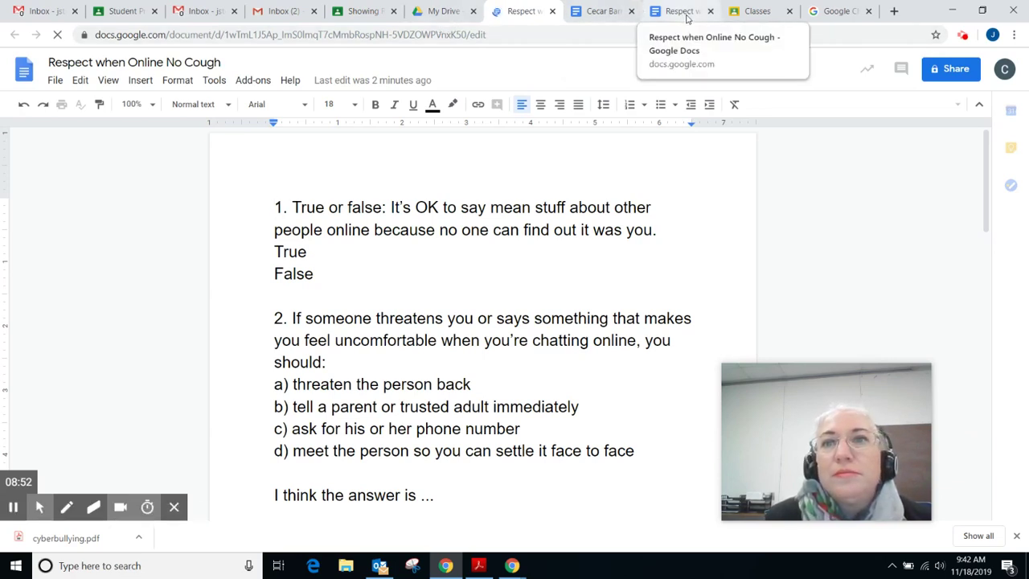
# - Switch to Google Classroom and open the "Showing Respect when Online" assignment from the Student Practice Class classwork, dismissing the tips
pyautogui.click(753, 9)
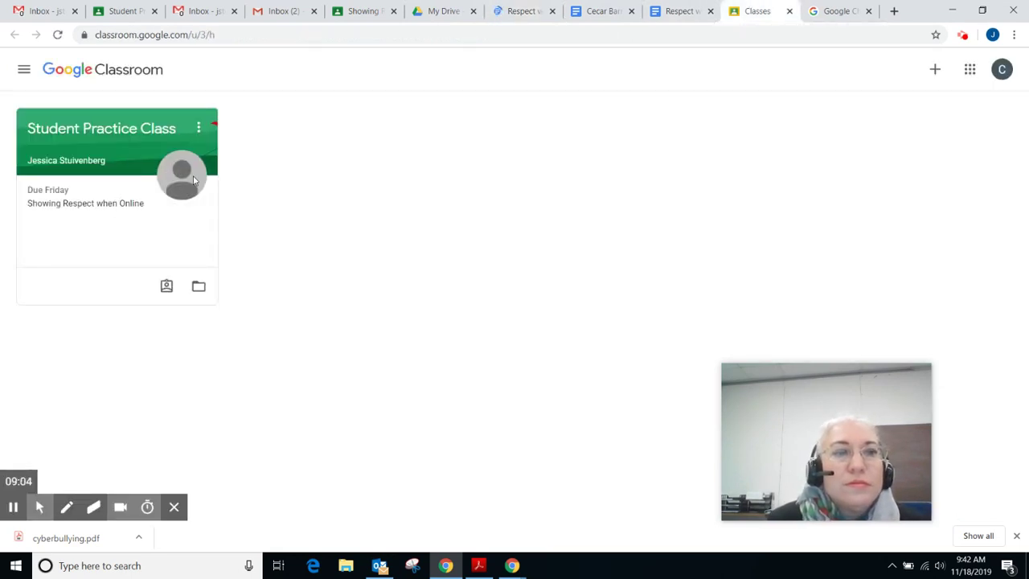
pyautogui.click(134, 142)
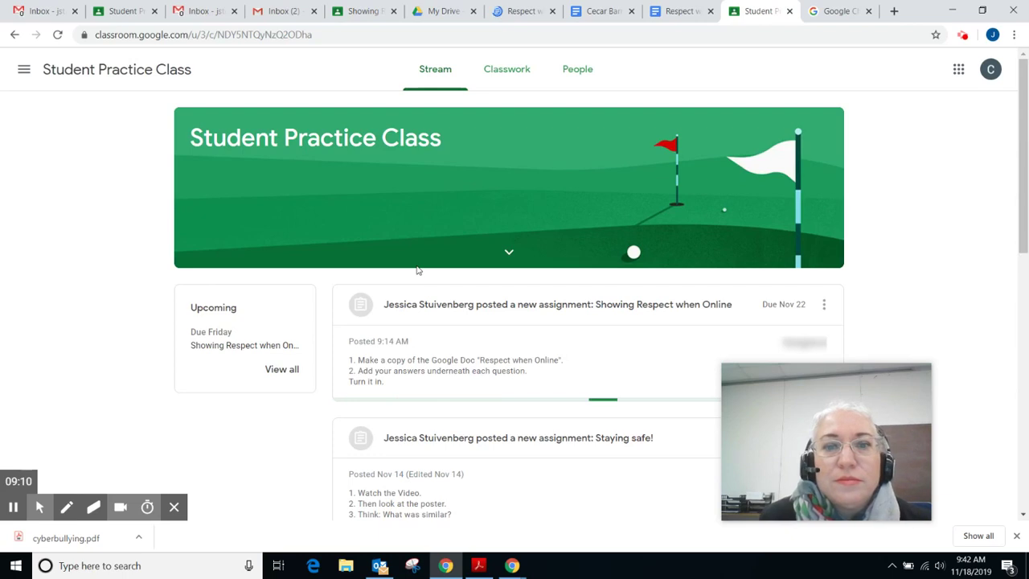
pyautogui.click(511, 67)
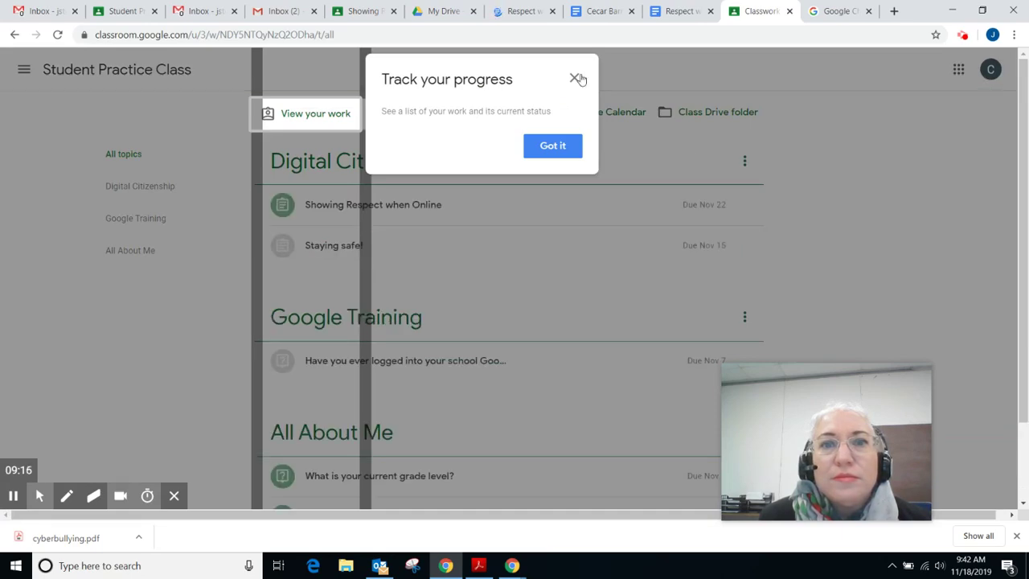
pyautogui.click(574, 79)
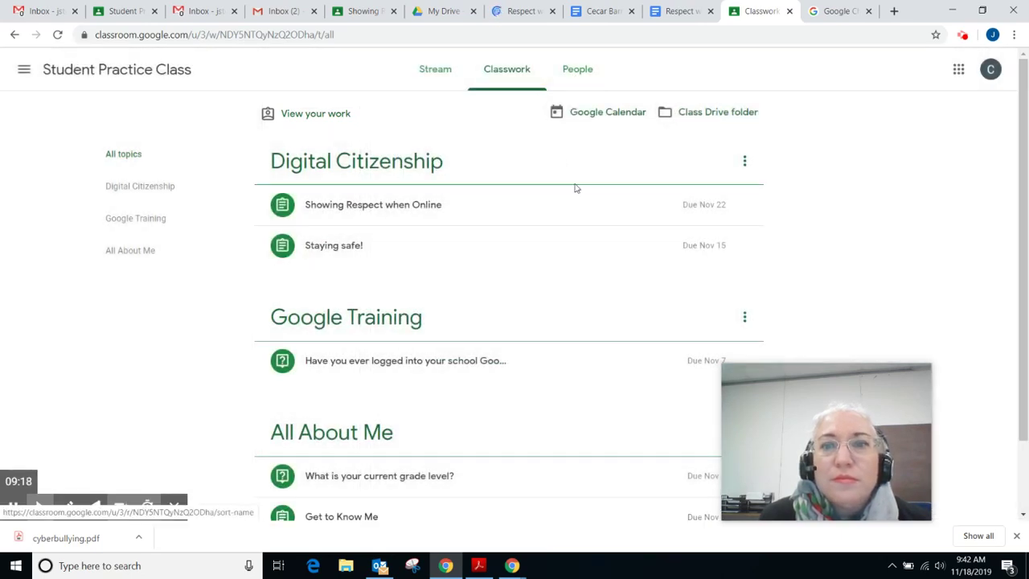
pyautogui.click(433, 205)
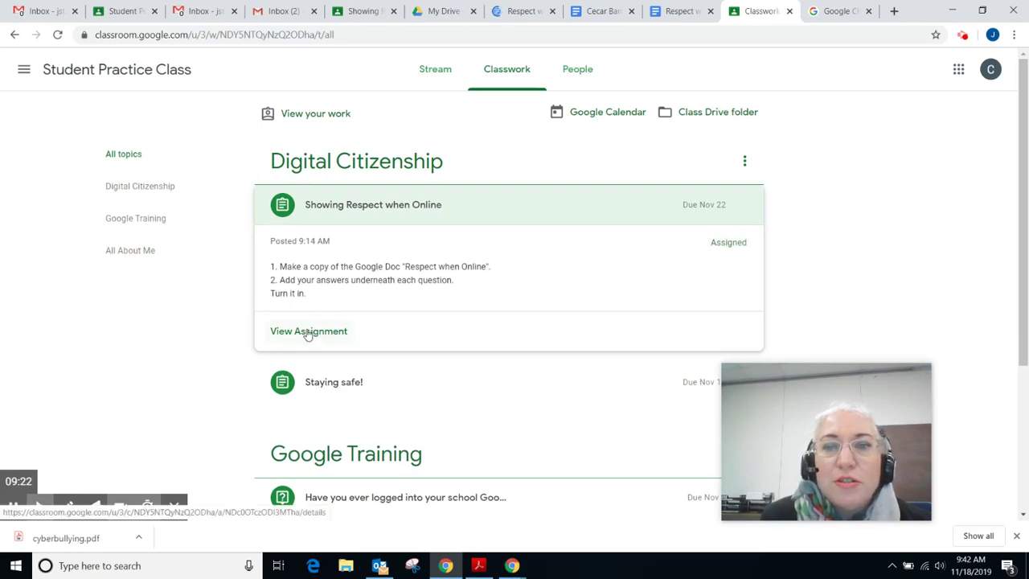
pyautogui.click(307, 332)
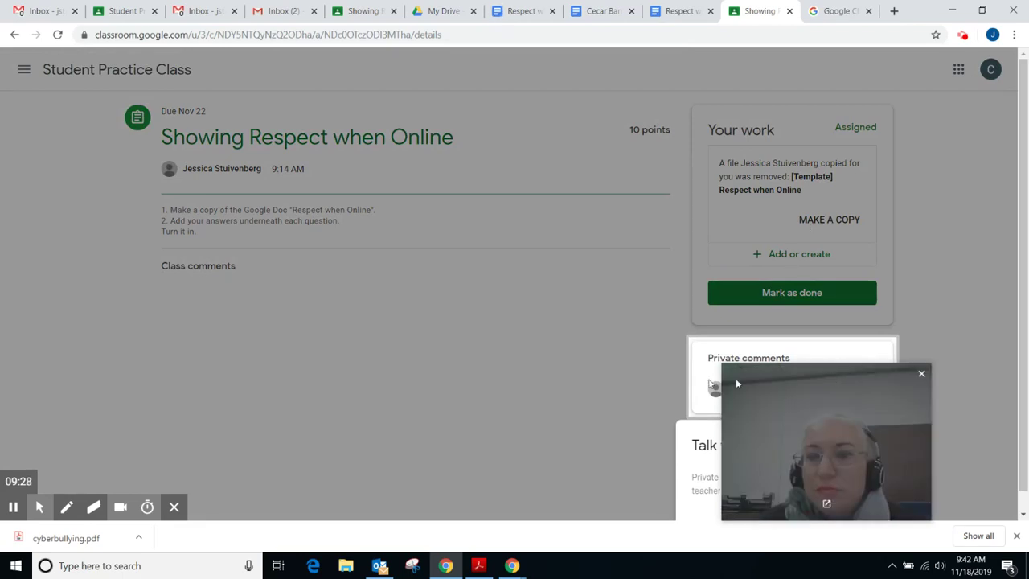
pyautogui.moveTo(833, 375); pyautogui.dragTo(547, 344)
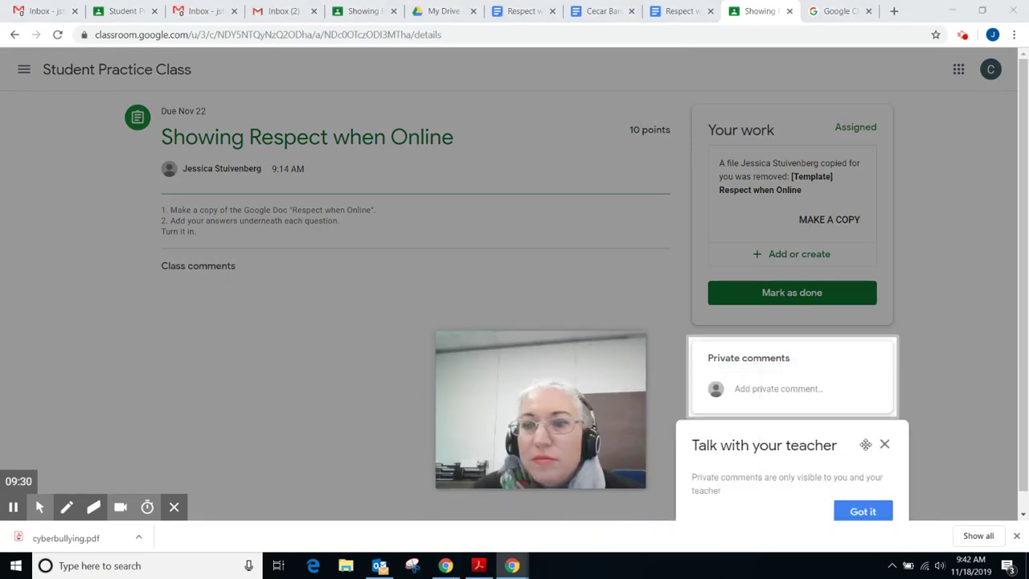
pyautogui.click(884, 445)
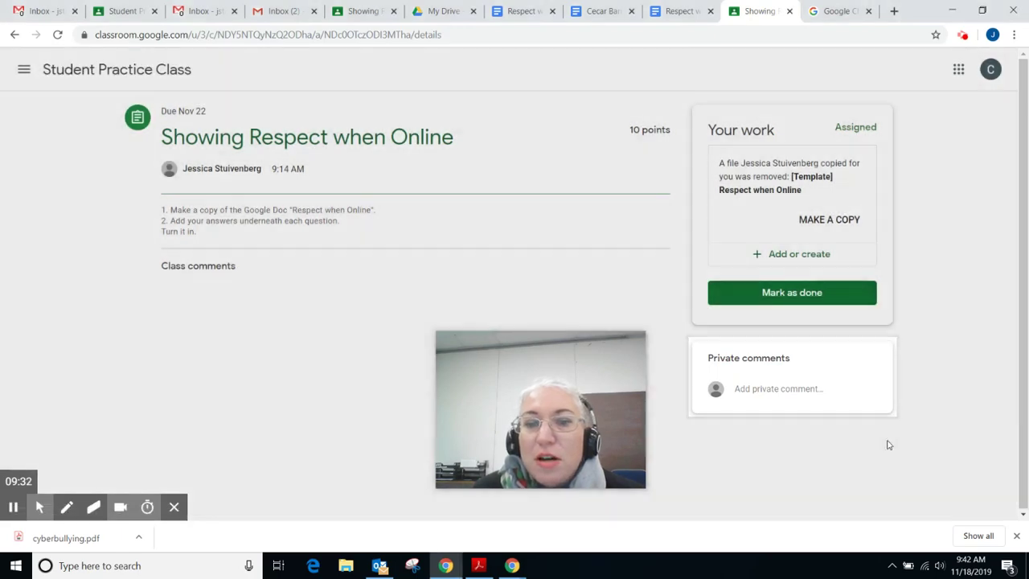
# - Attach the recent Google Drive document "Respect when Online No Cough" to the assignment and turn in the work
pyautogui.click(800, 258)
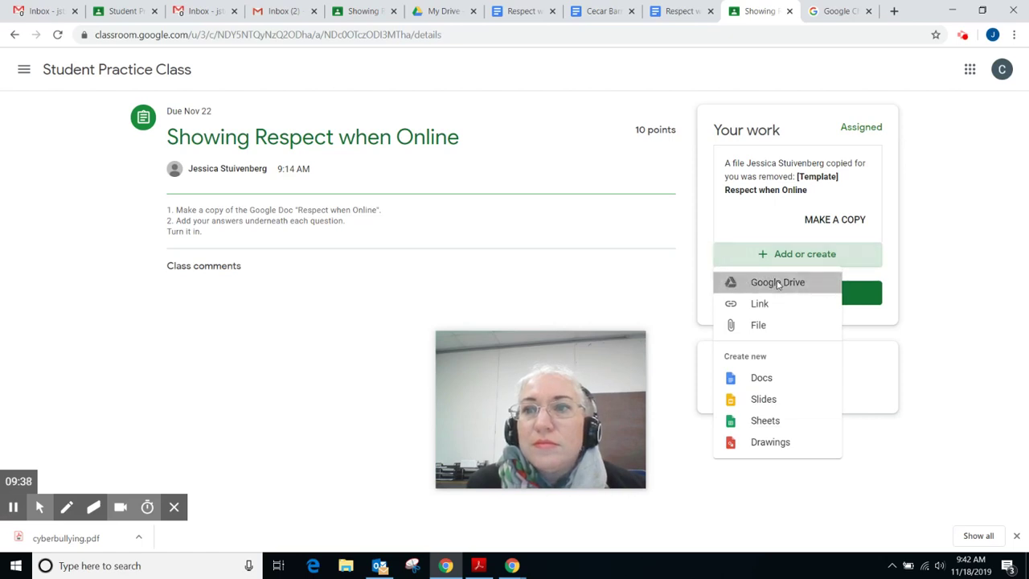
pyautogui.click(777, 283)
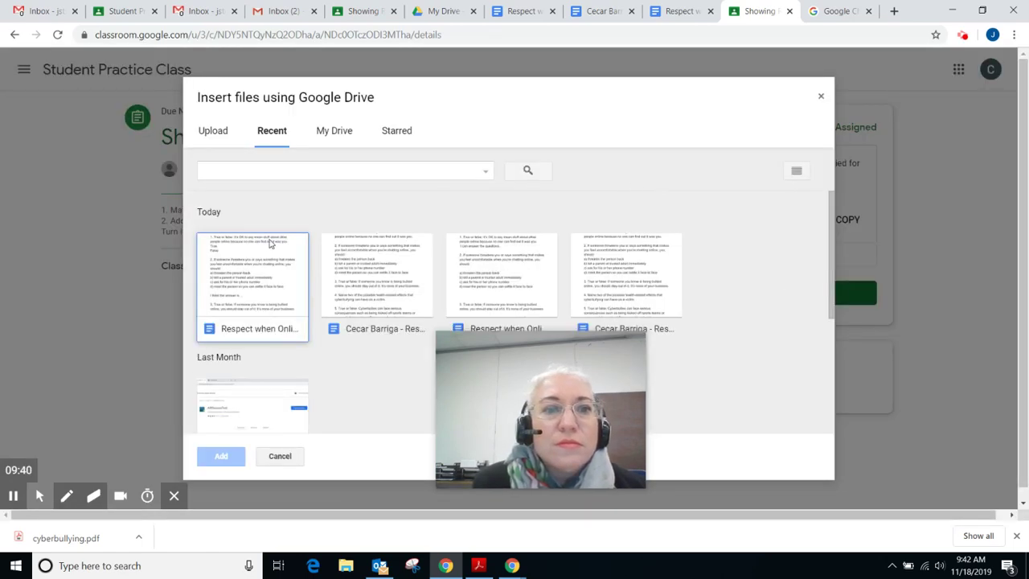
pyautogui.click(244, 281)
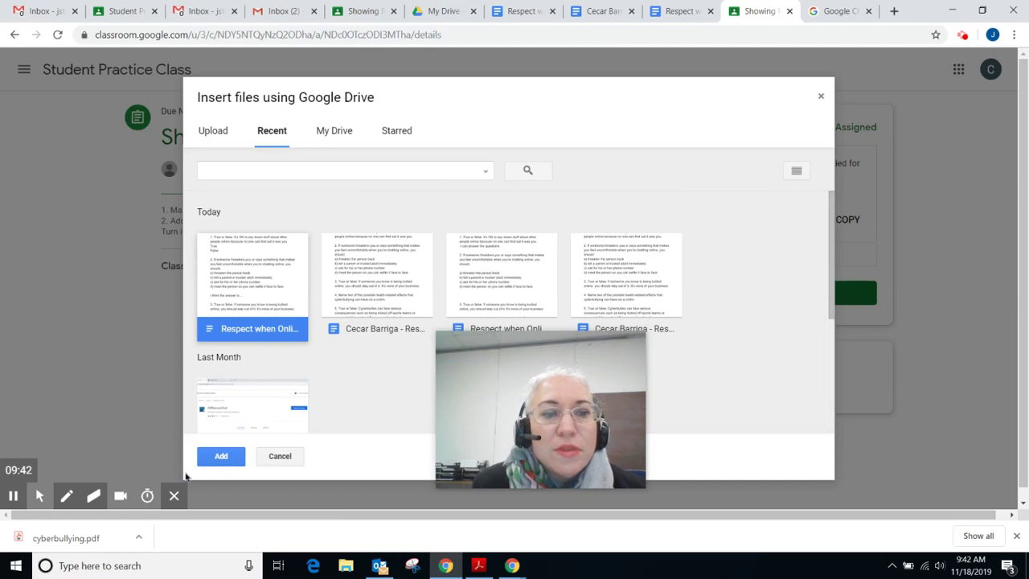
pyautogui.click(221, 455)
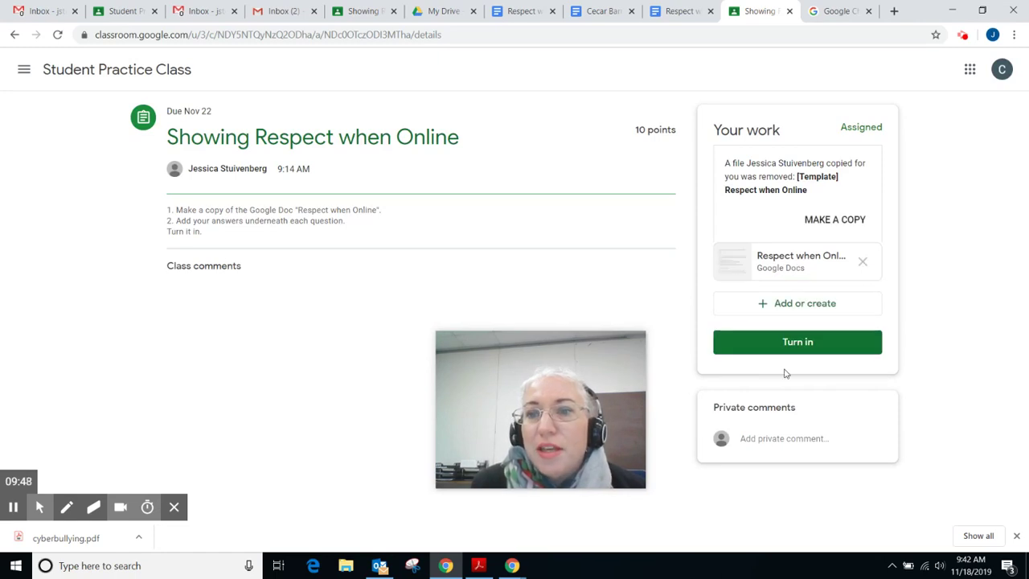
pyautogui.click(791, 344)
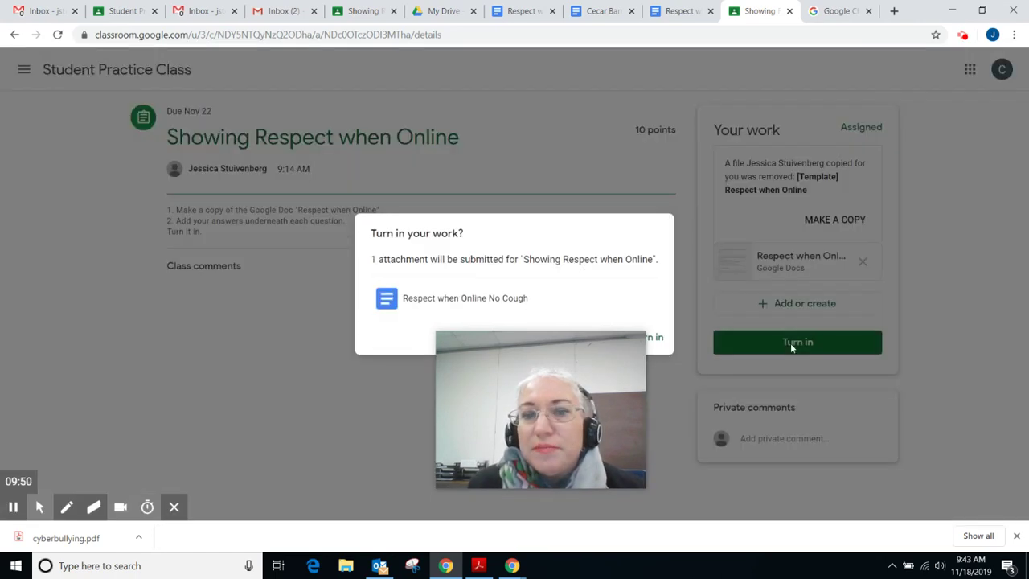
pyautogui.moveTo(530, 373); pyautogui.dragTo(191, 348)
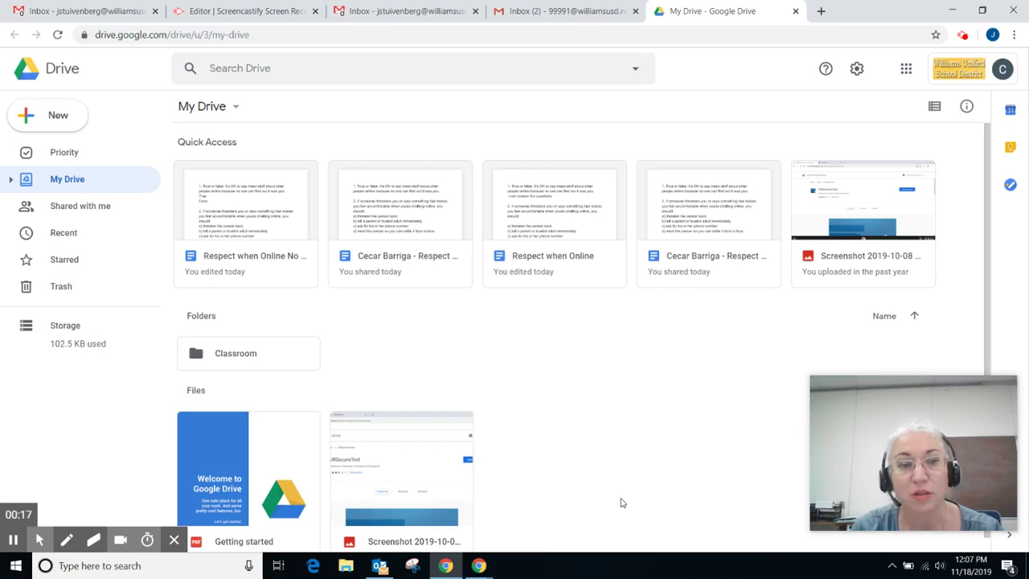
# - Open "Respect when Online No Cough" from My Drive and check its sharing options, leaving without sending a request
pyautogui.click(245, 241)
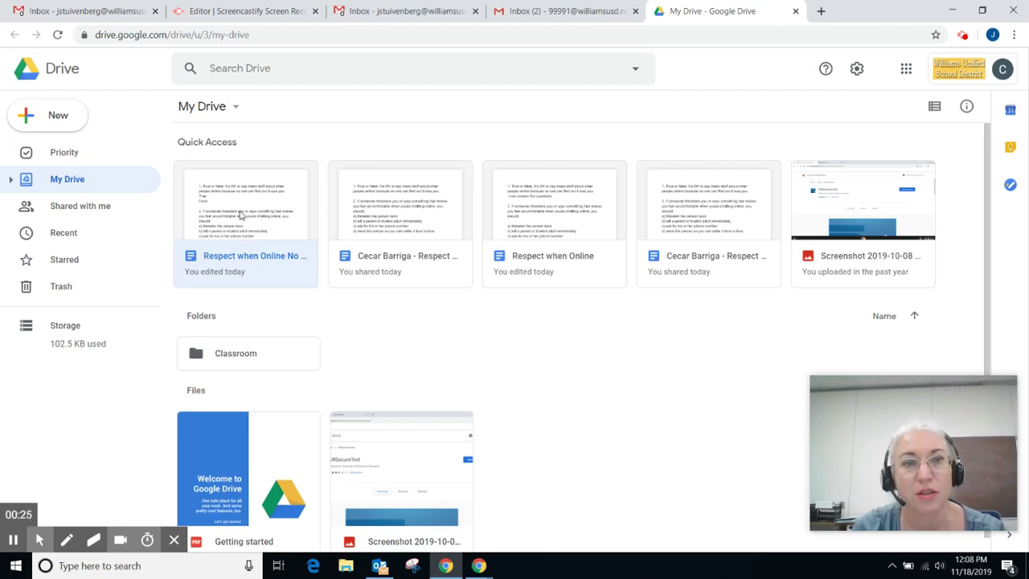
pyautogui.doubleClick(239, 214)
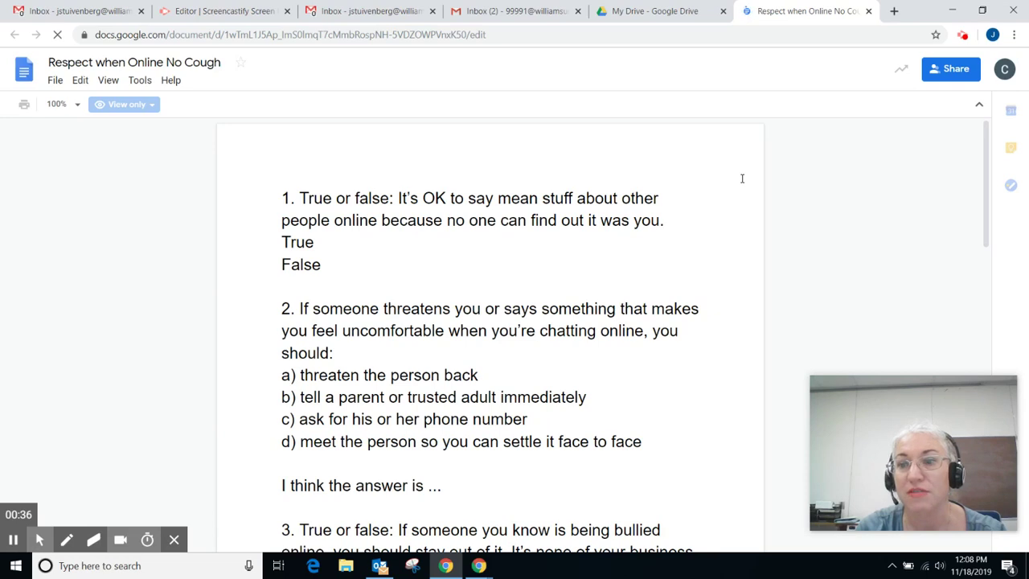
pyautogui.click(950, 71)
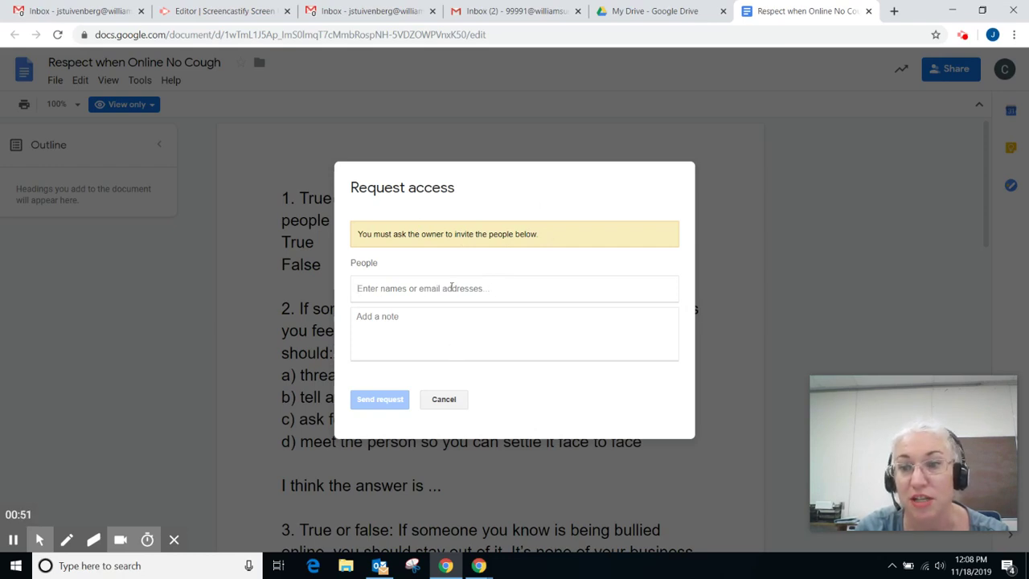
pyautogui.click(443, 400)
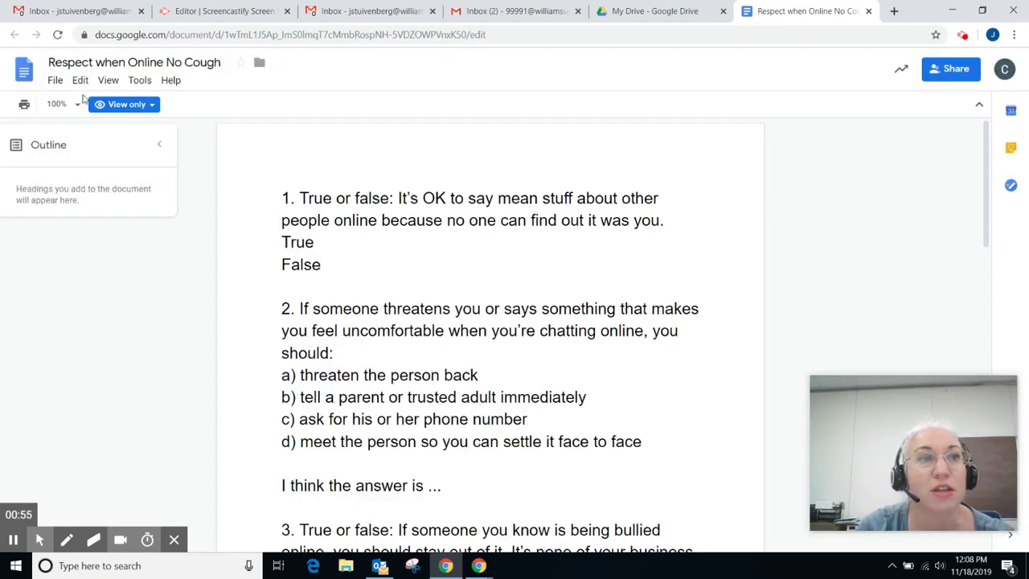
# - Make a copy of the view-only document named "Copy of Respect when Online No Cough" in the Student Practice Class folder
pyautogui.click(53, 82)
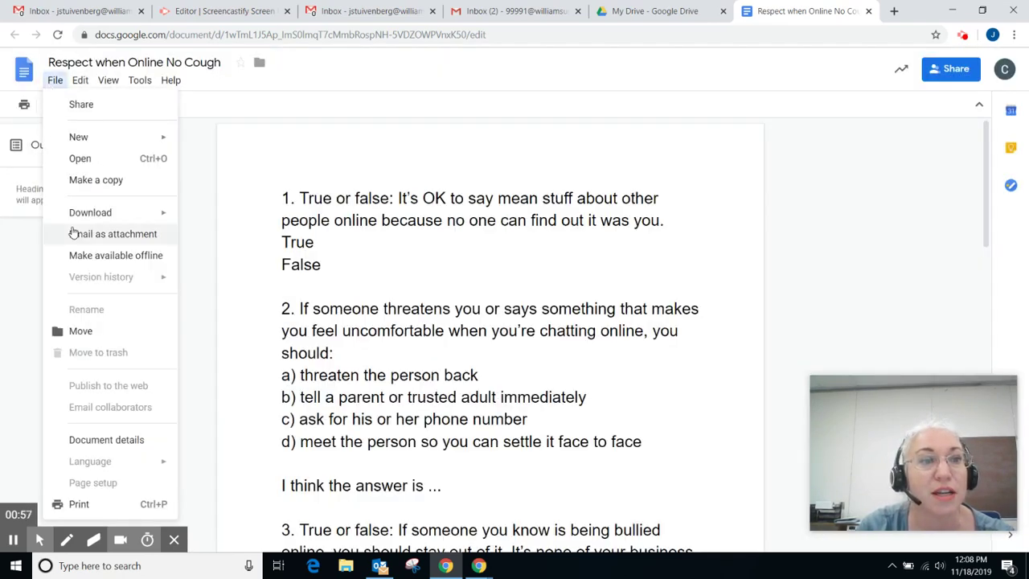
pyautogui.click(90, 182)
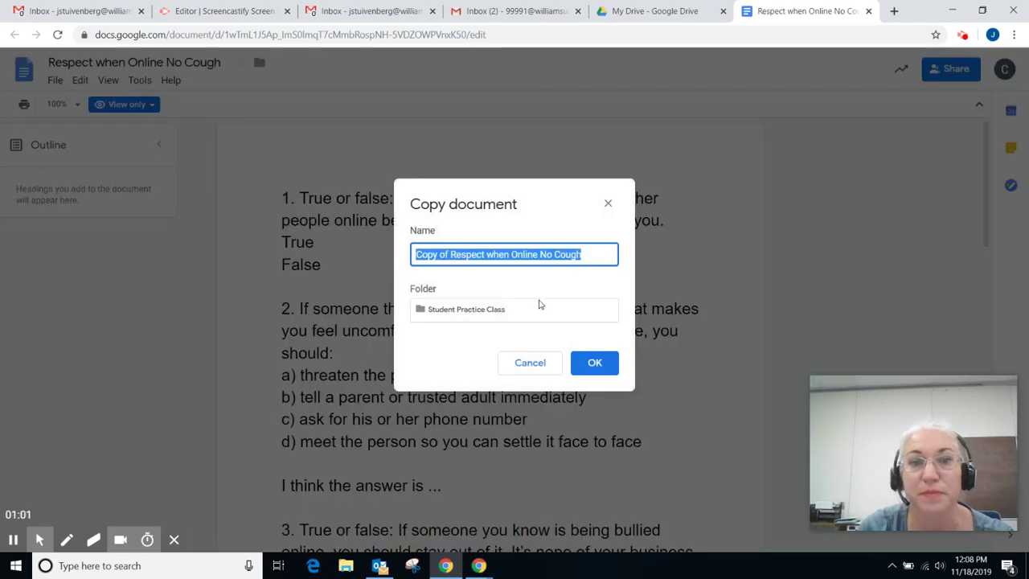
pyautogui.click(593, 363)
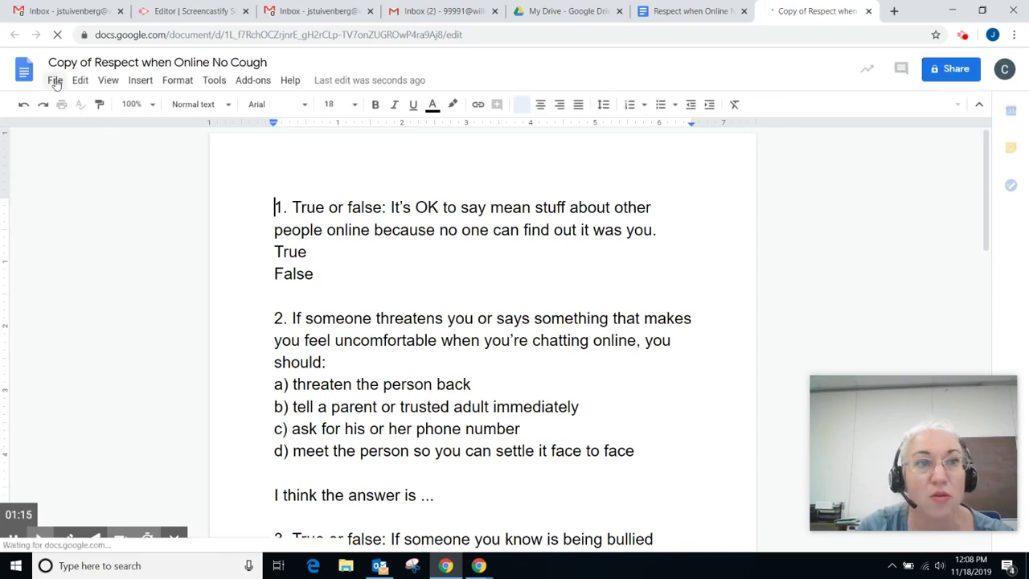
# - Open the sharing settings of the copied document, review the permission levels and begin entering the recipient's name or email address
pyautogui.click(55, 81)
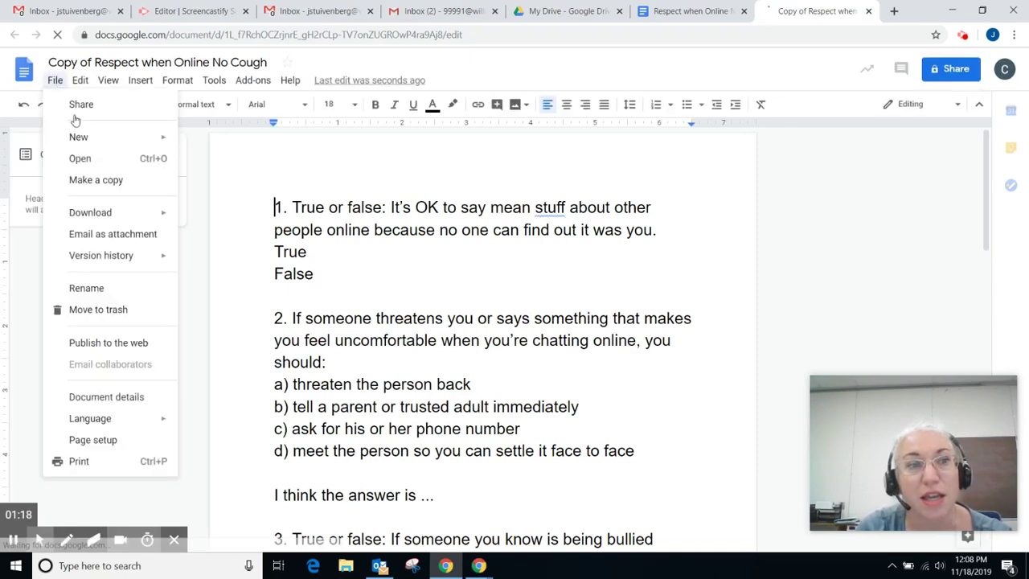
pyautogui.moveTo(79, 145)
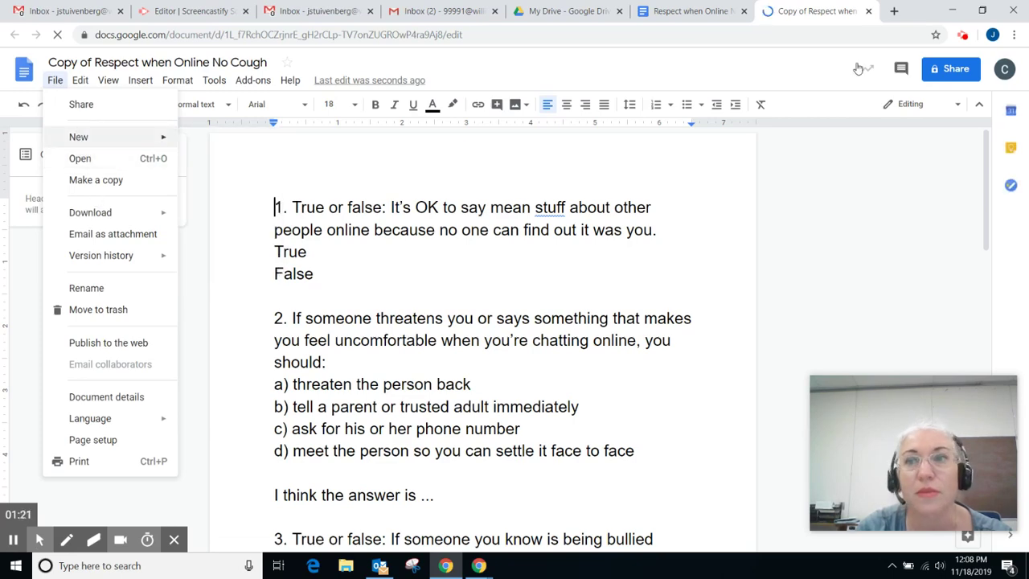
pyautogui.click(955, 69)
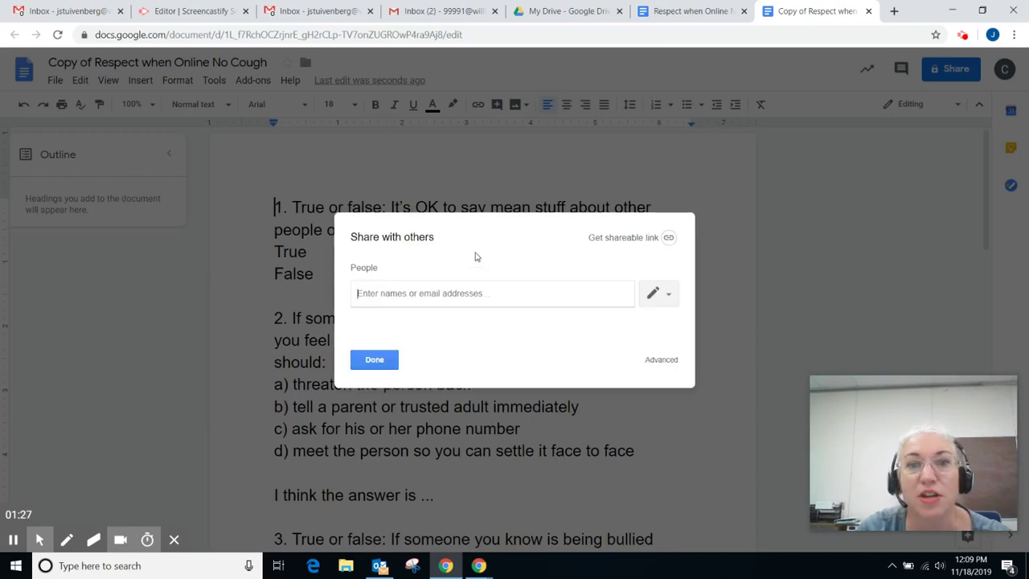
pyautogui.click(669, 297)
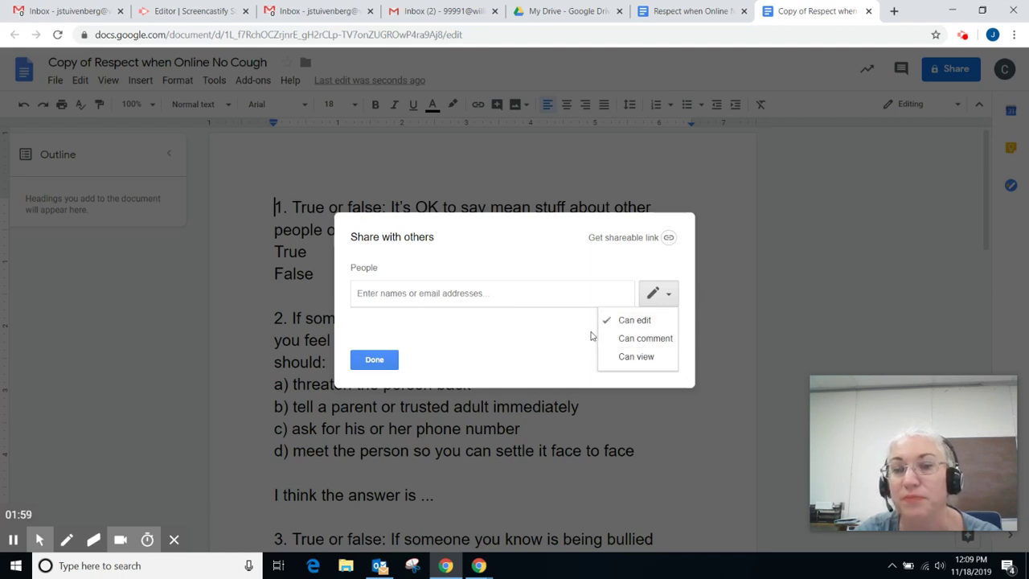
pyautogui.click(536, 295)
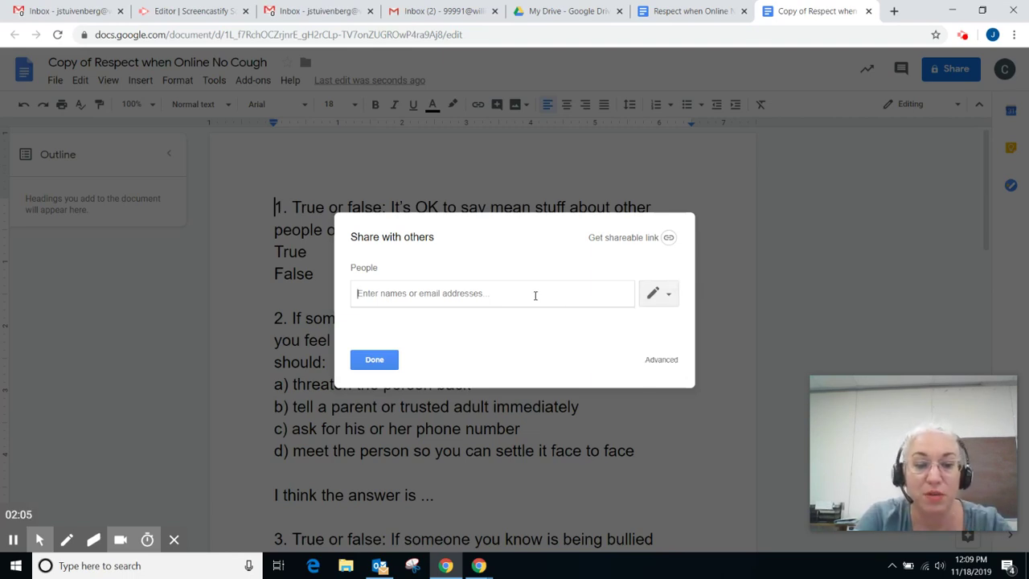
pyautogui.write('i')
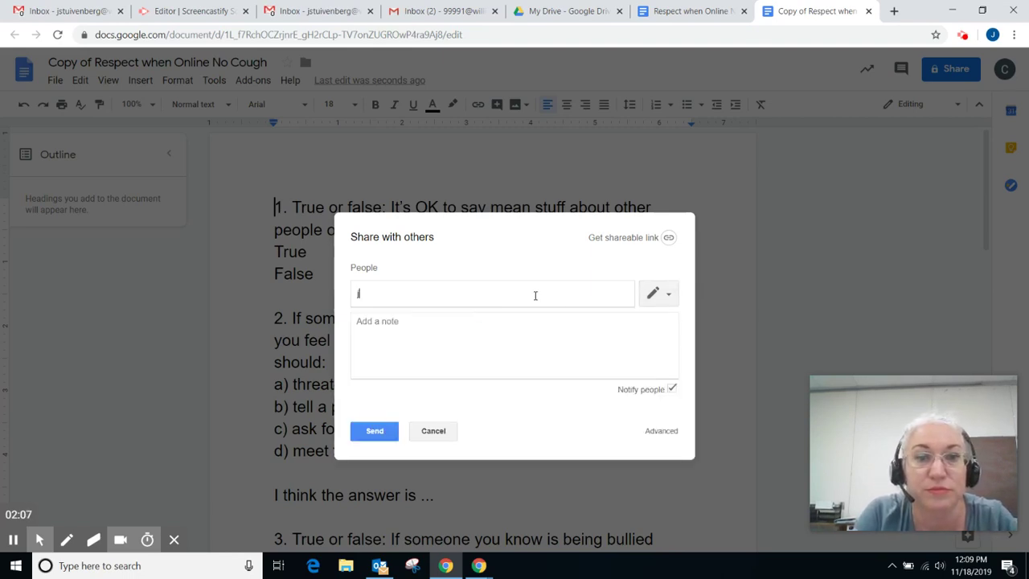